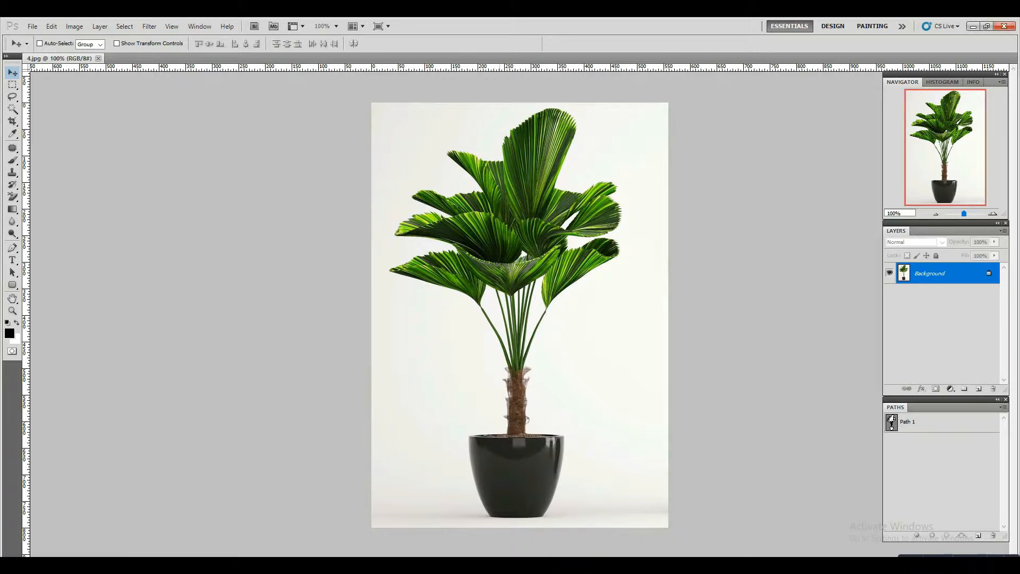
Activate the Background Eraser and set its brush size to 185 px.
key(ctrl+plus)
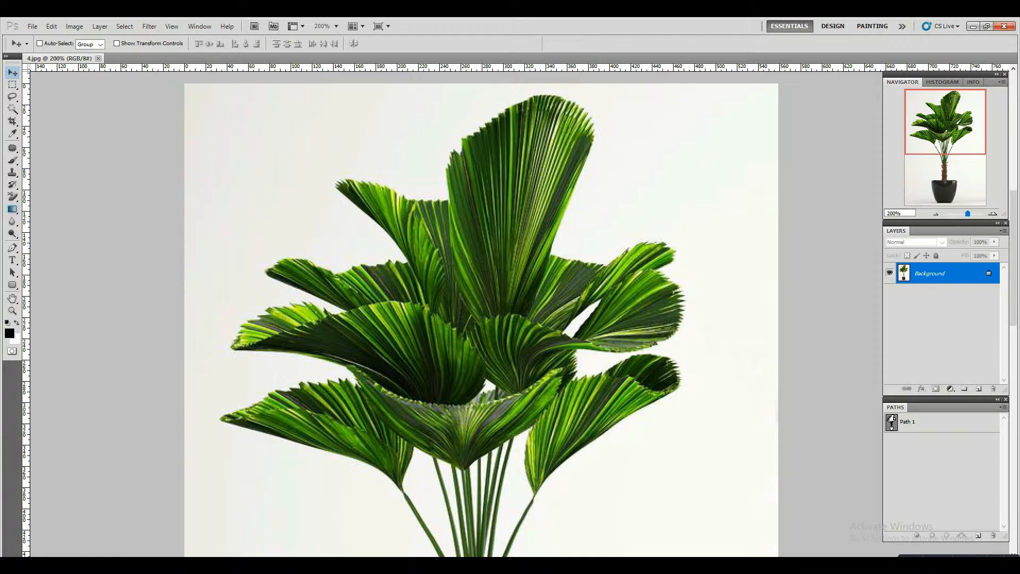
click(12, 197)
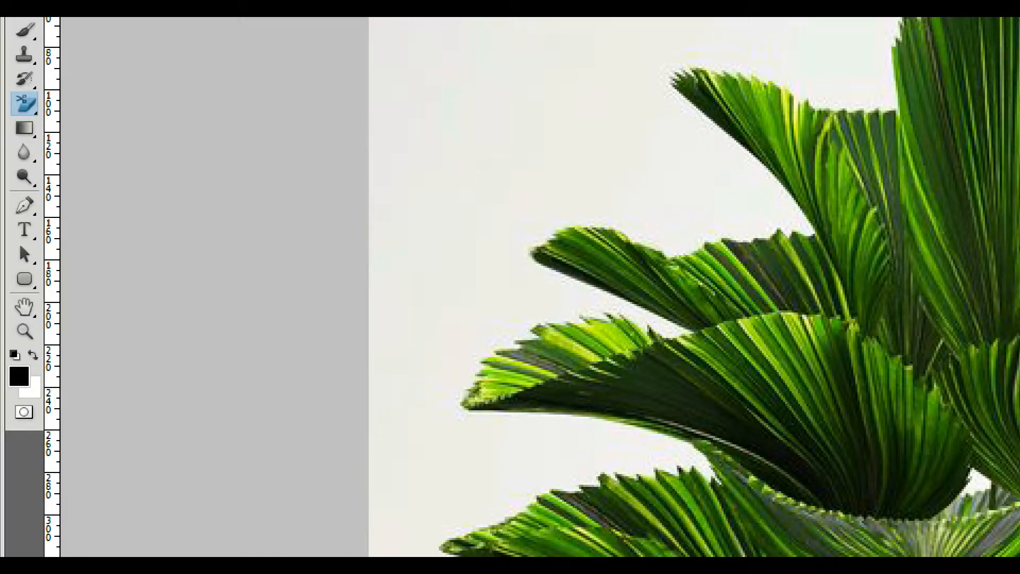
click(25, 103)
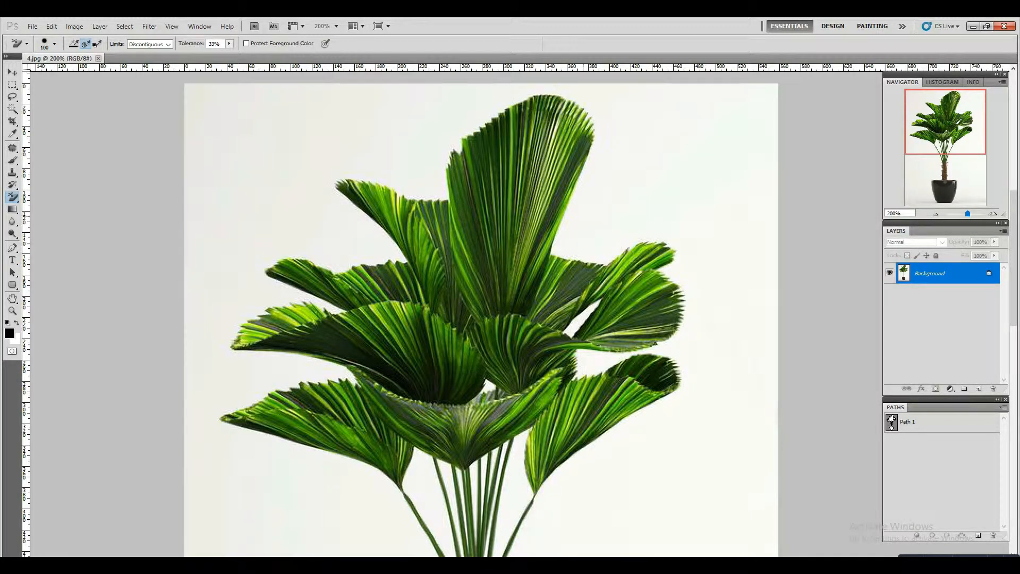
key(bracketright)
key(bracketright)
key(bracketright)
key(bracketright)
key(bracketleft)
key(bracketleft)
key(bracketleft)
key(bracketleft)
key(bracketleft)
key(bracketleft)
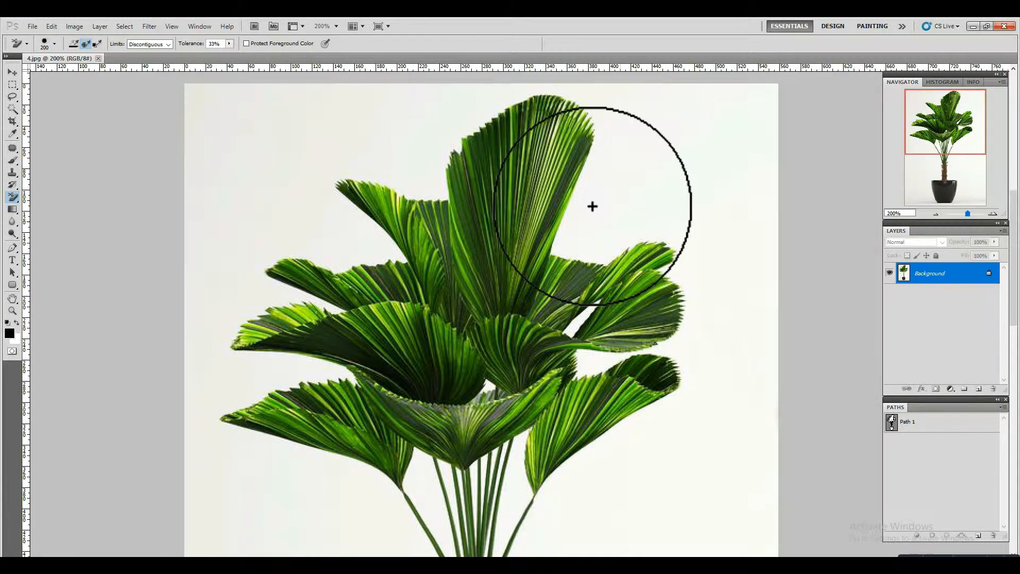
key(bracketleft)
key(bracketleft)
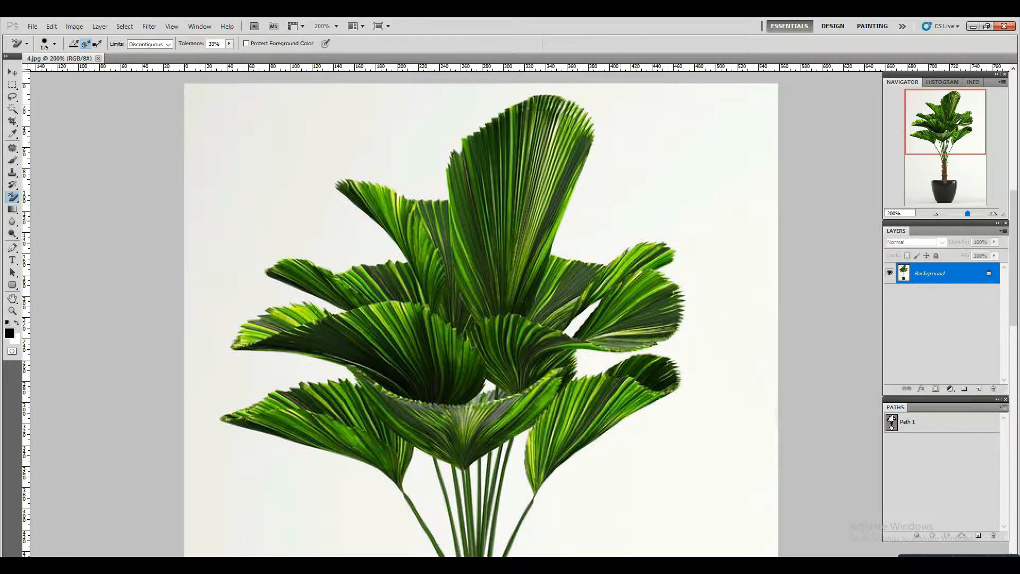
right_click(620, 206)
mouse_move(708, 246)
mouse_down()
mouse_move(644, 245)
mouse_move(677, 246)
mouse_move(684, 225)
mouse_move(657, 226)
mouse_move(704, 226)
mouse_up()
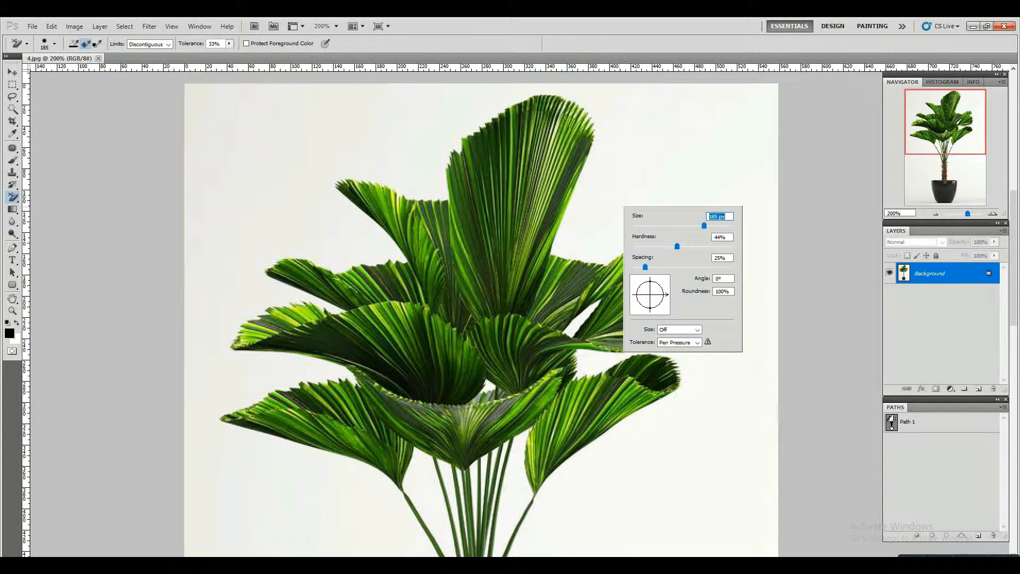
Erase a round patch of the white backdrop beside the plant's tallest leaf and raise the brush hardness.
click(650, 176)
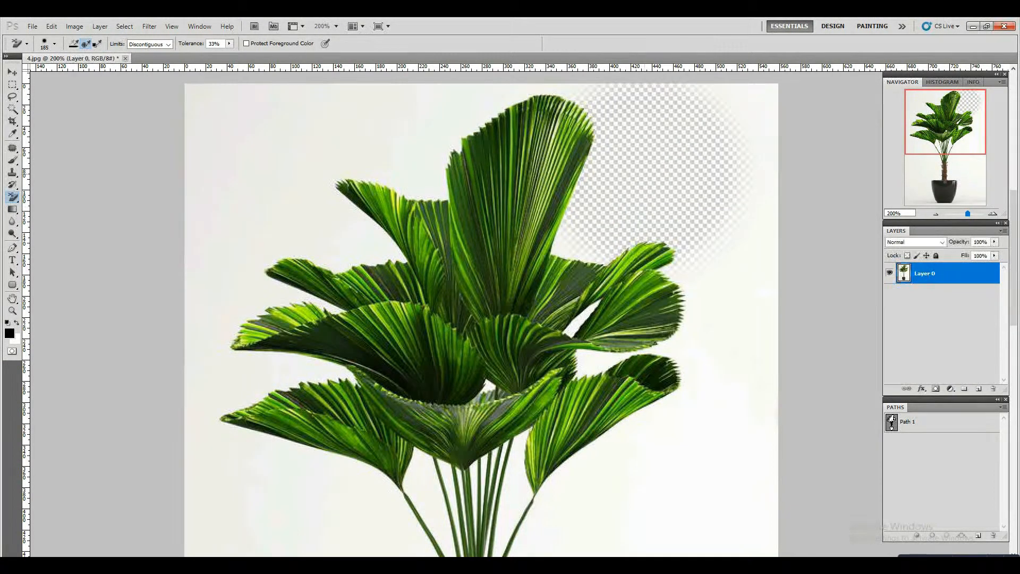
right_click(659, 192)
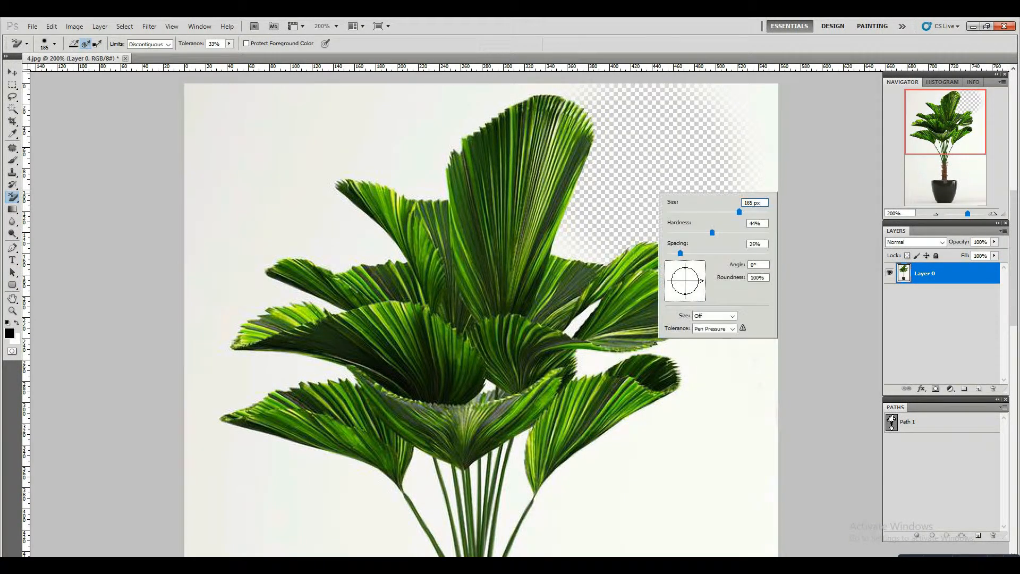
drag(712, 233, 740, 233)
key(Return)
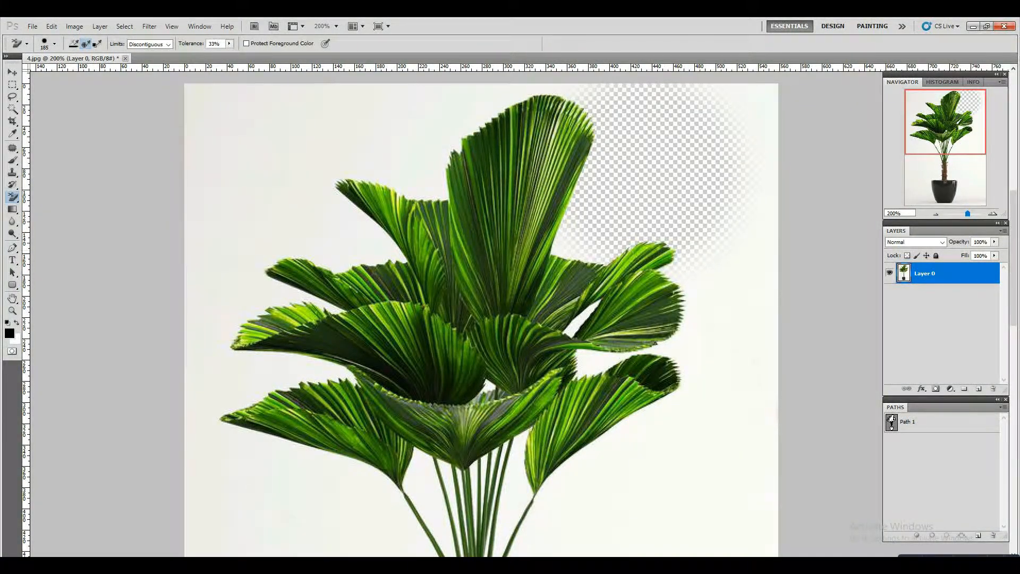
Step back two history states and reapply them.
key(ctrl+alt+z)
key(ctrl+alt+z)
key(ctrl+shift+z)
key(ctrl+shift+z)
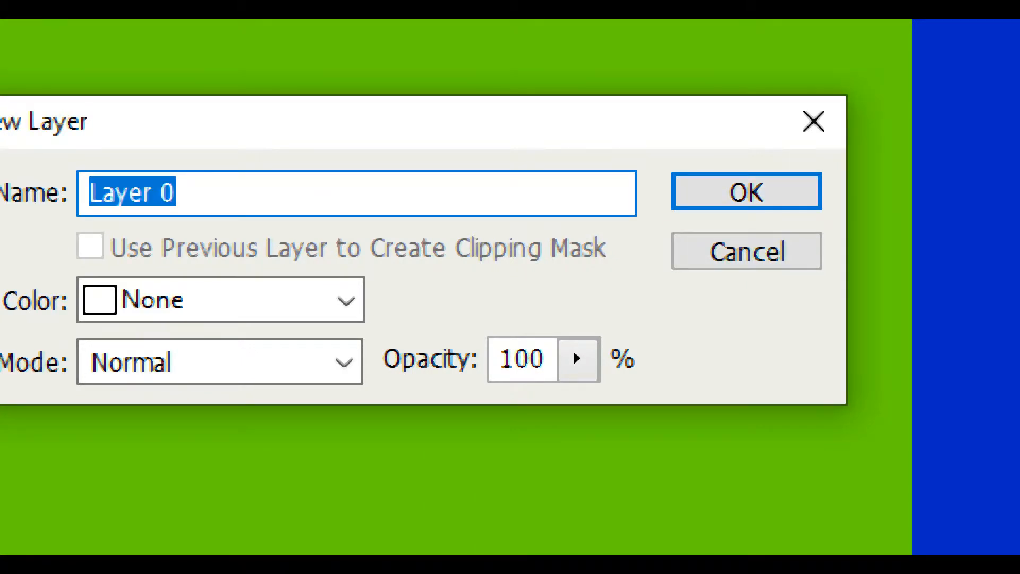
Convert the background of 03.jpg into Layer 0 and erase a round patch in the middle of the green stripe.
key(Return)
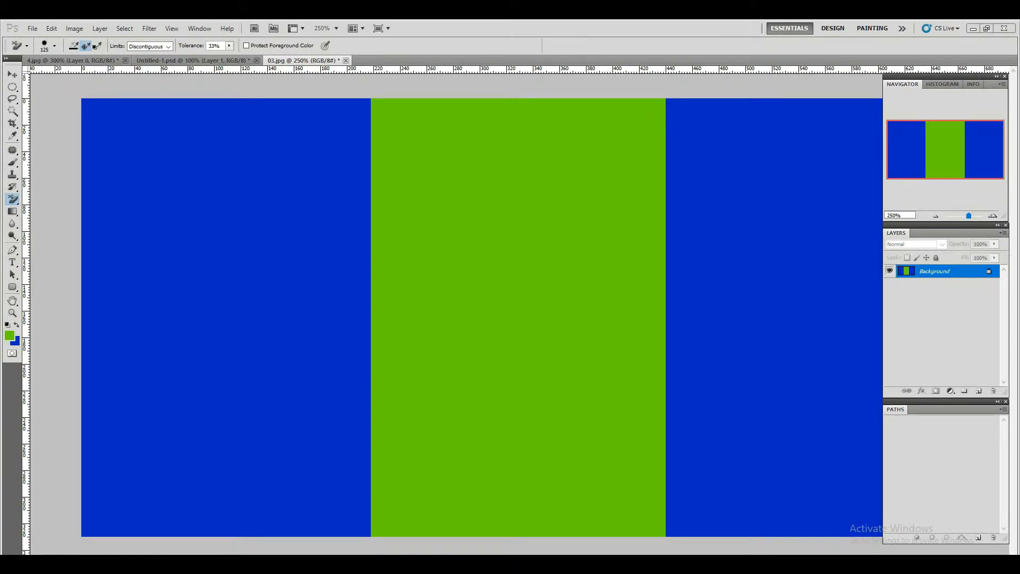
click(521, 295)
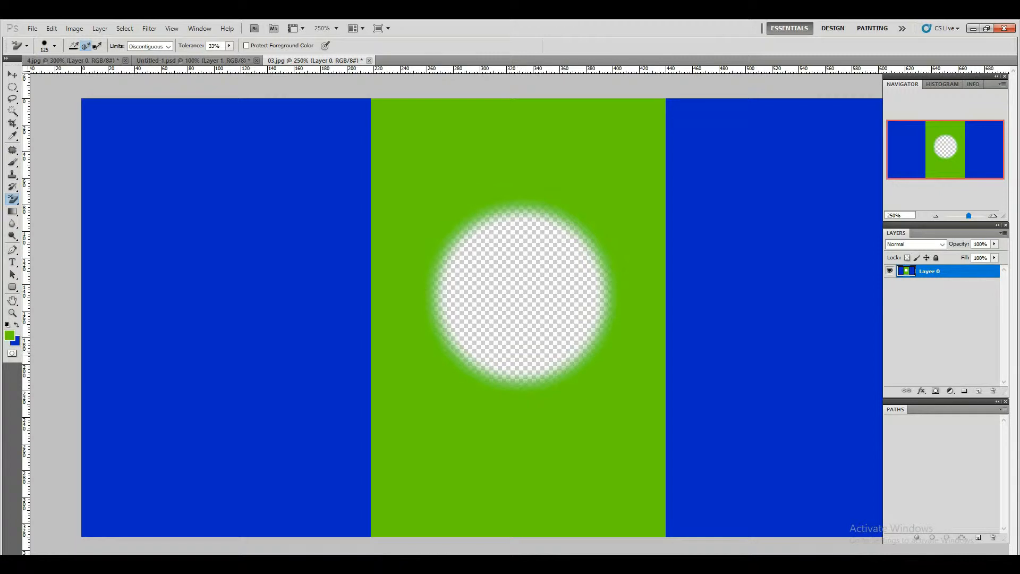
Adjust the hardness of the 125 px Background Eraser brush slightly.
right_click(618, 187)
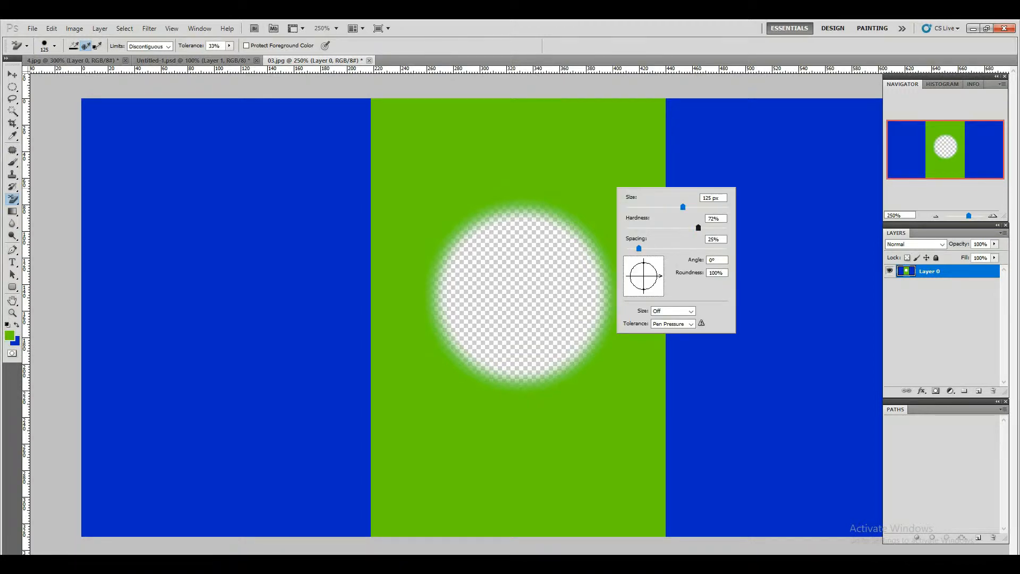
drag(699, 228, 700, 228)
click(714, 219)
key(Return)
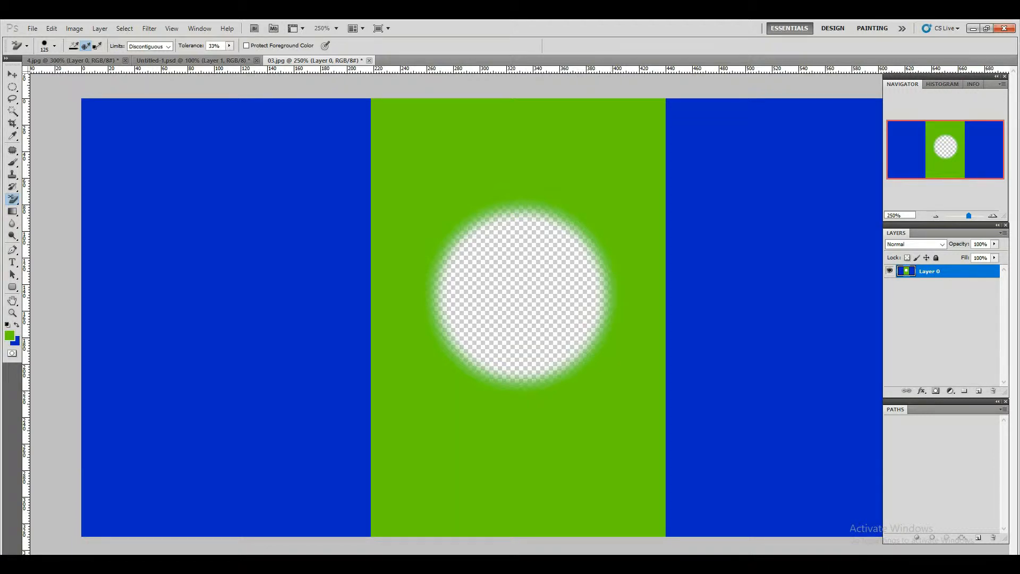
Erase most of the green stripe between the two blue areas with sweeping Background Eraser strokes.
mouse_move(601, 335)
mouse_down()
mouse_move(606, 165)
mouse_move(606, 462)
mouse_move(500, 409)
mouse_move(518, 193)
mouse_move(425, 327)
mouse_move(419, 186)
mouse_up()
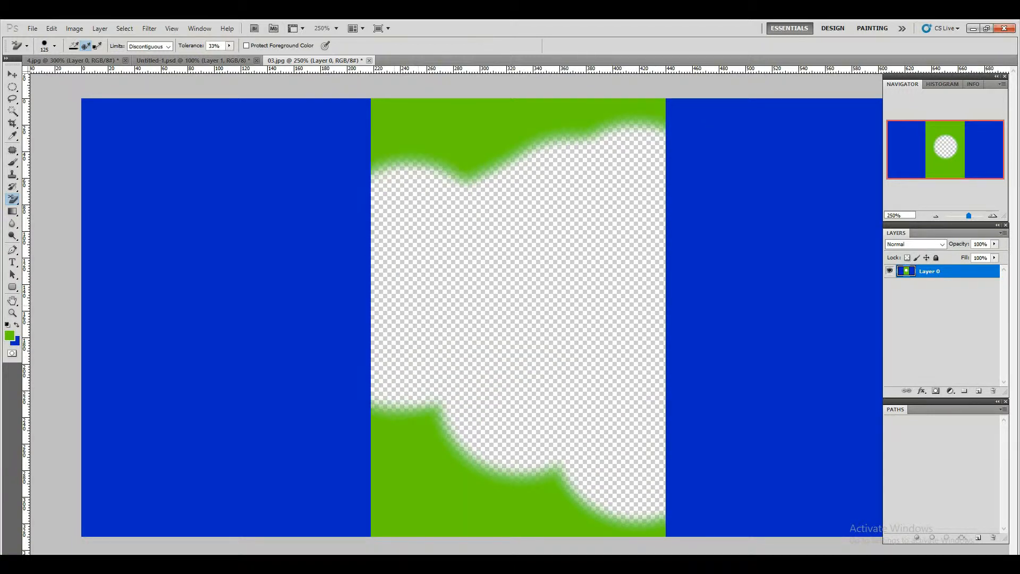
mouse_move(417, 244)
mouse_down()
mouse_move(452, 372)
mouse_move(436, 390)
mouse_move(523, 401)
mouse_move(597, 224)
mouse_move(531, 192)
mouse_move(425, 192)
mouse_up()
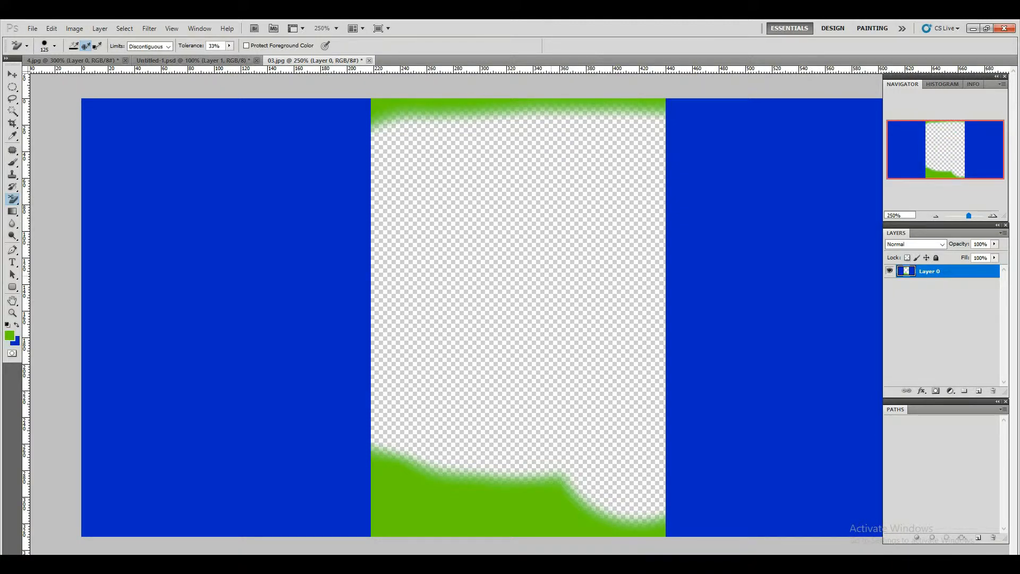
key(ctrl+minus)
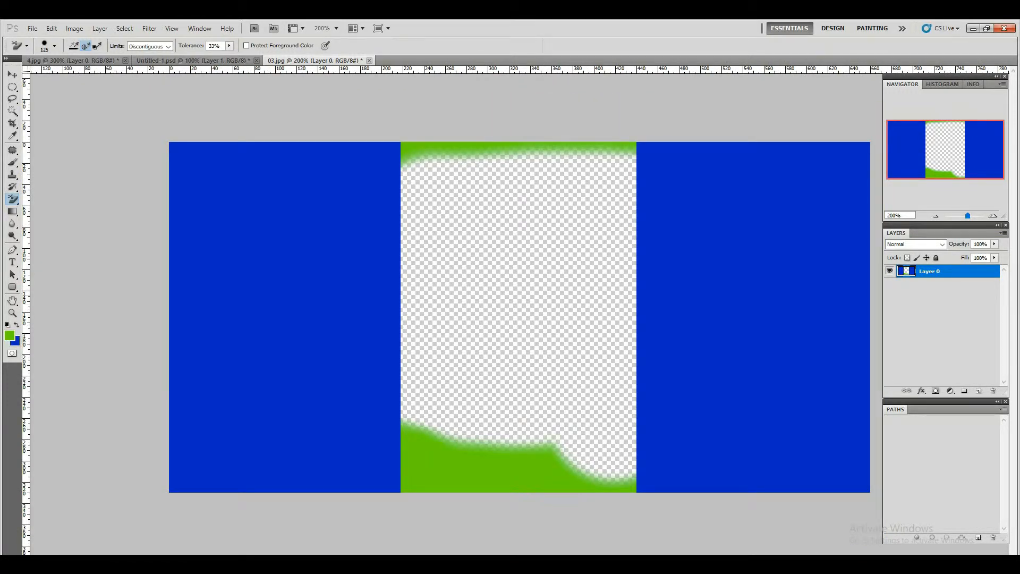
click(371, 430)
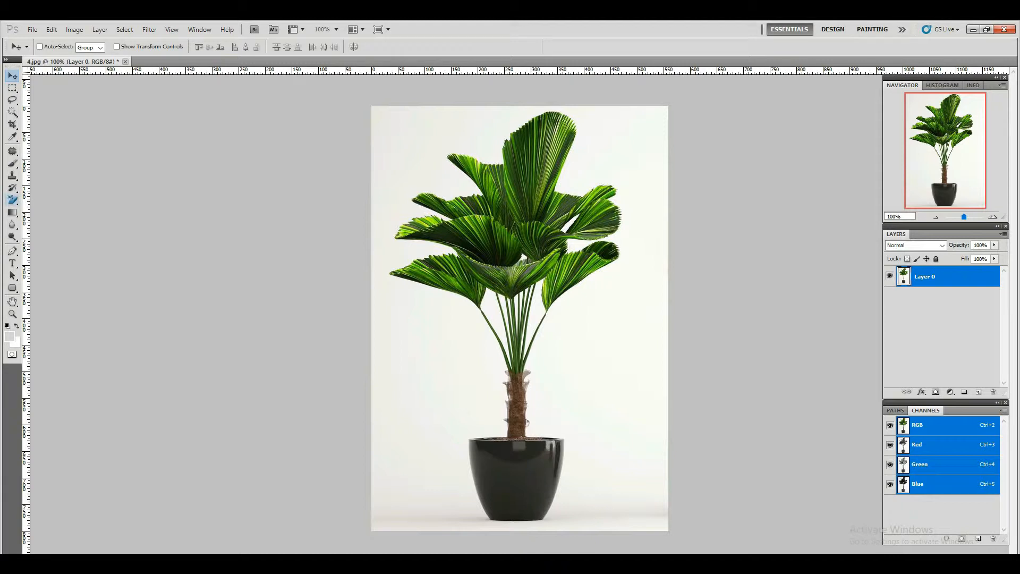
Select the Background Eraser for the plant image, keeping its limits on Discontiguous and setting the tolerance to 34%.
click(11, 200)
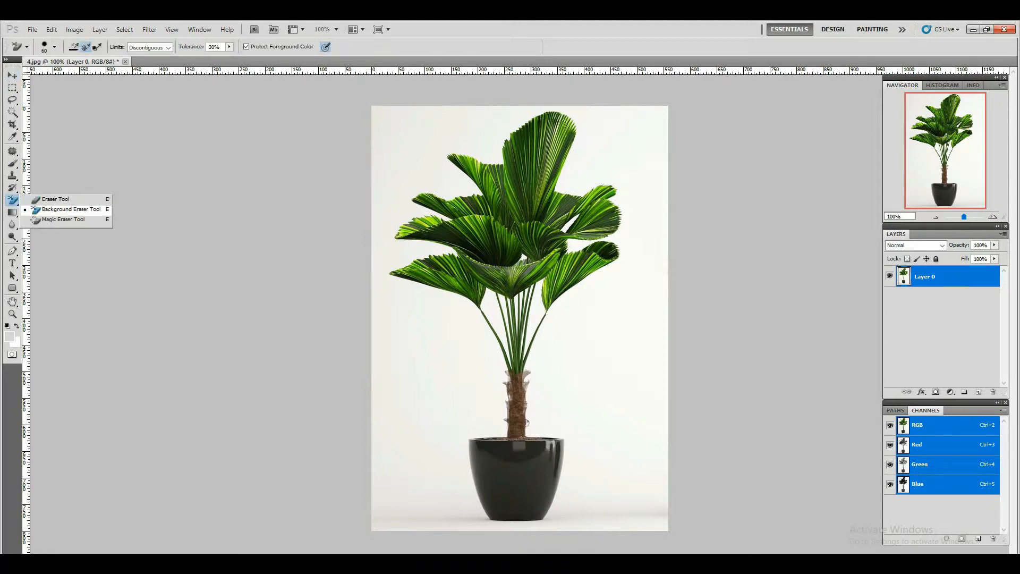
click(70, 209)
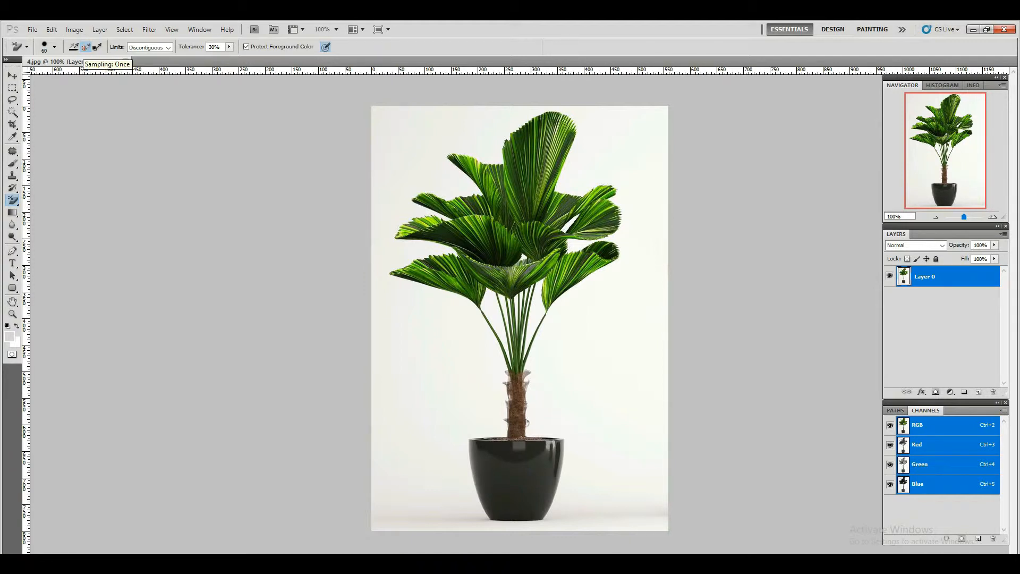
click(149, 47)
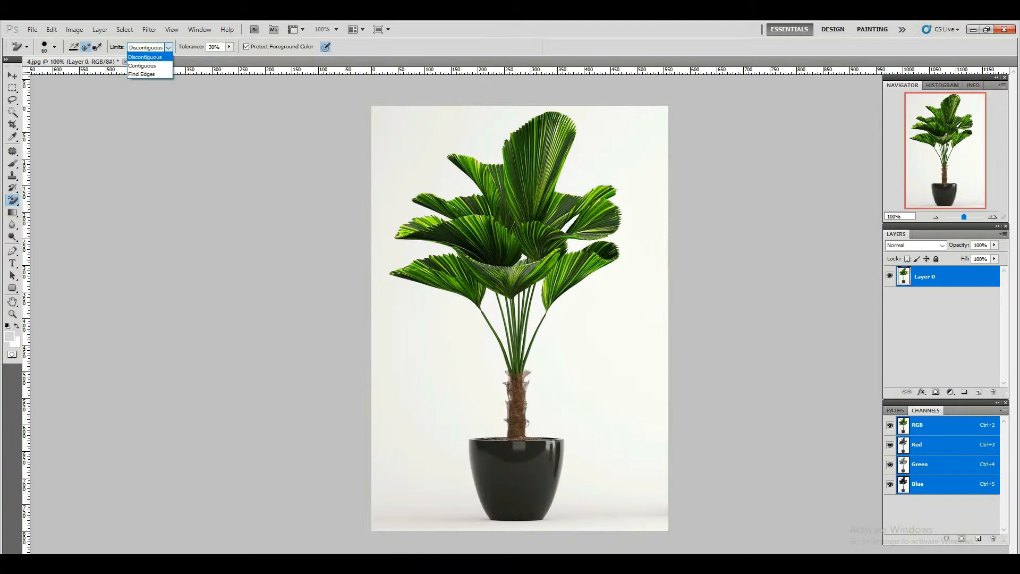
click(167, 48)
click(229, 47)
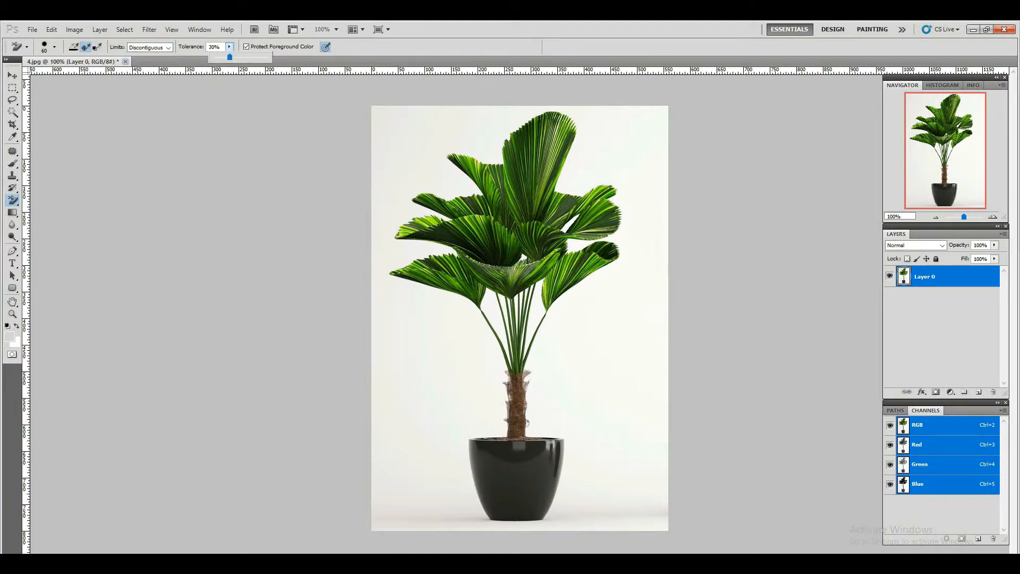
mouse_move(230, 57)
mouse_down()
mouse_move(246, 57)
mouse_move(214, 57)
mouse_move(268, 57)
mouse_move(230, 57)
mouse_up()
click(381, 29)
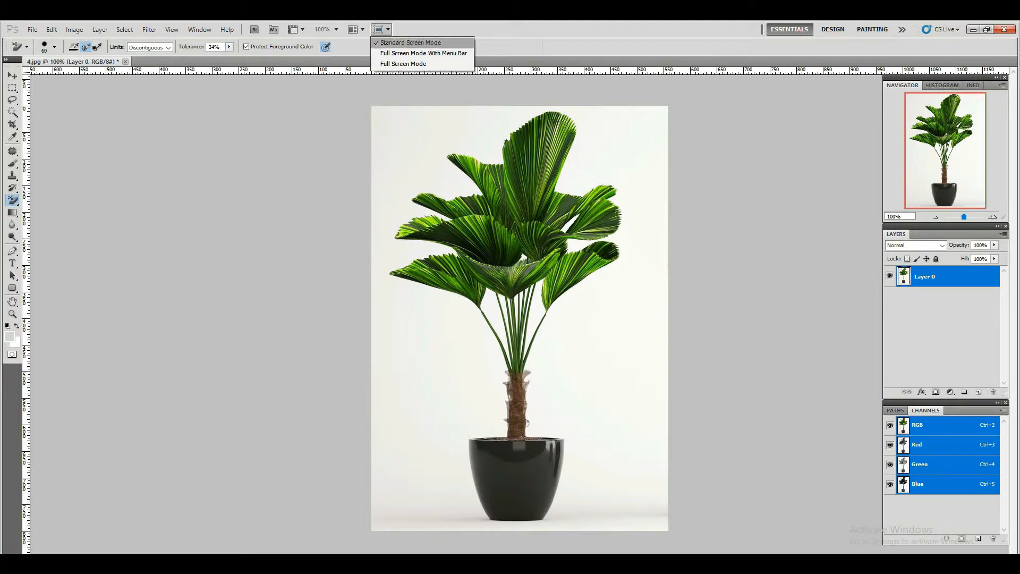
click(381, 29)
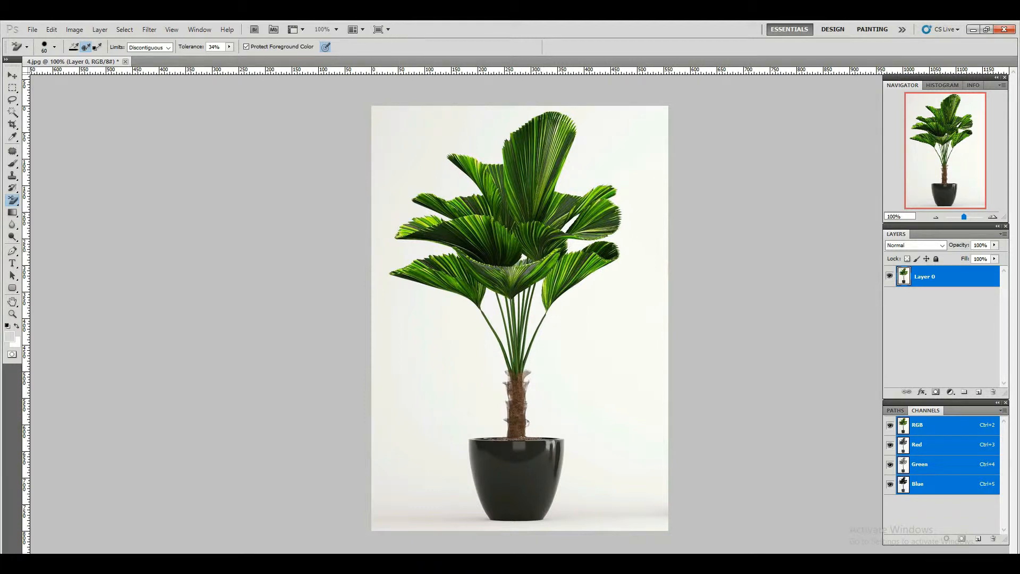
Set the Background Eraser's brush size to 144 px.
key(bracketright)
key(bracketright)
key(bracketright)
key(bracketright)
key(bracketright)
key(bracketright)
key(bracketright)
right_click(615, 235)
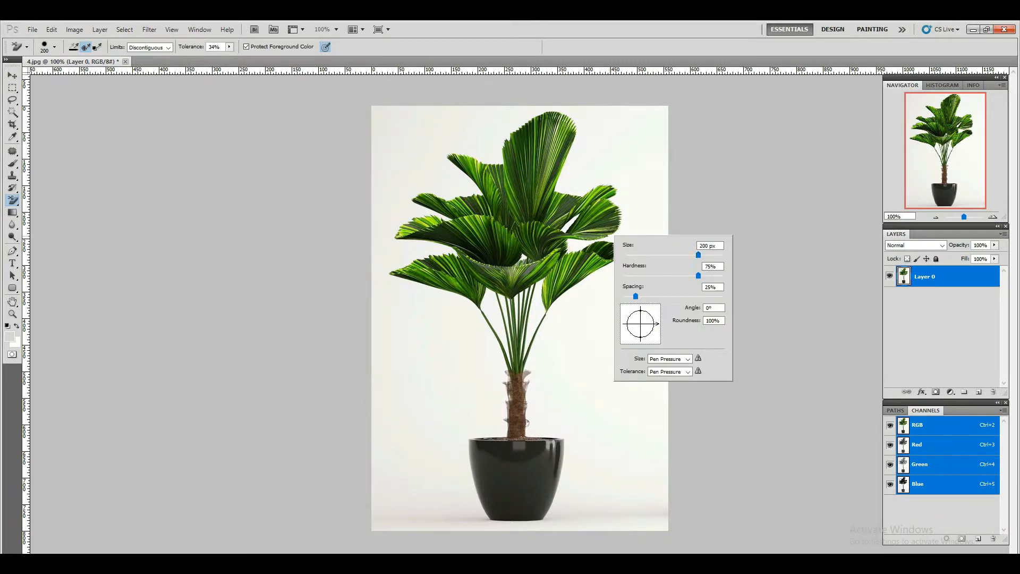
drag(699, 255, 677, 255)
key(BackSpace)
text(20)
drag(636, 254, 683, 254)
click(684, 255)
Set the eraser brush's hardness to 75% and its spacing to 25%.
drag(698, 275, 695, 276)
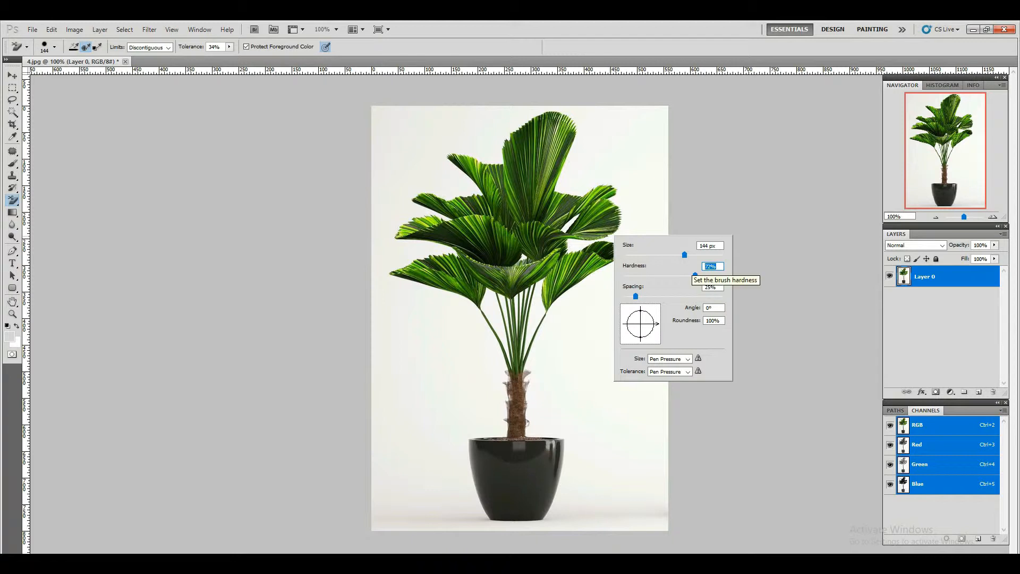
text(75)
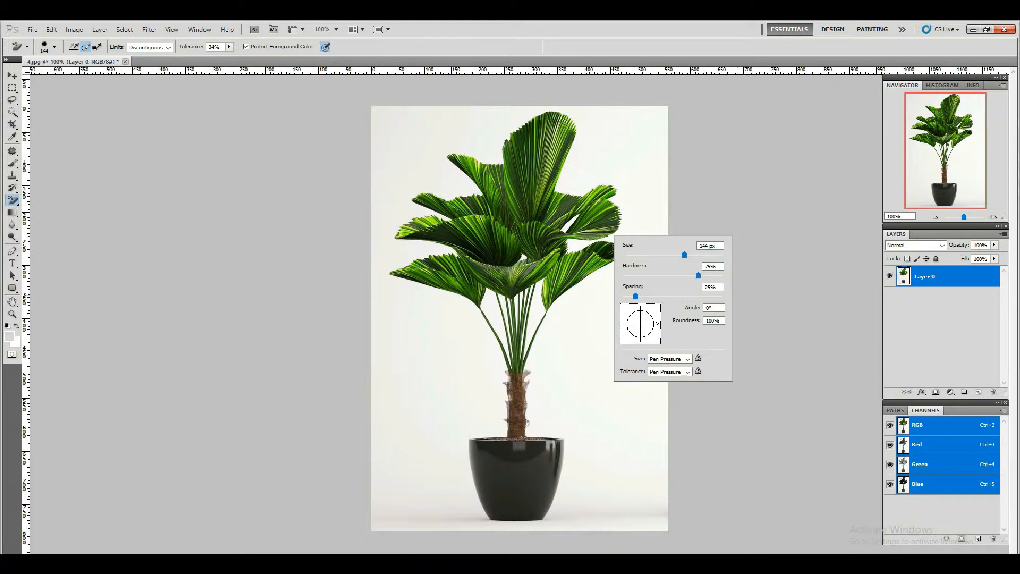
key(Tab)
key(Up)
key(Up)
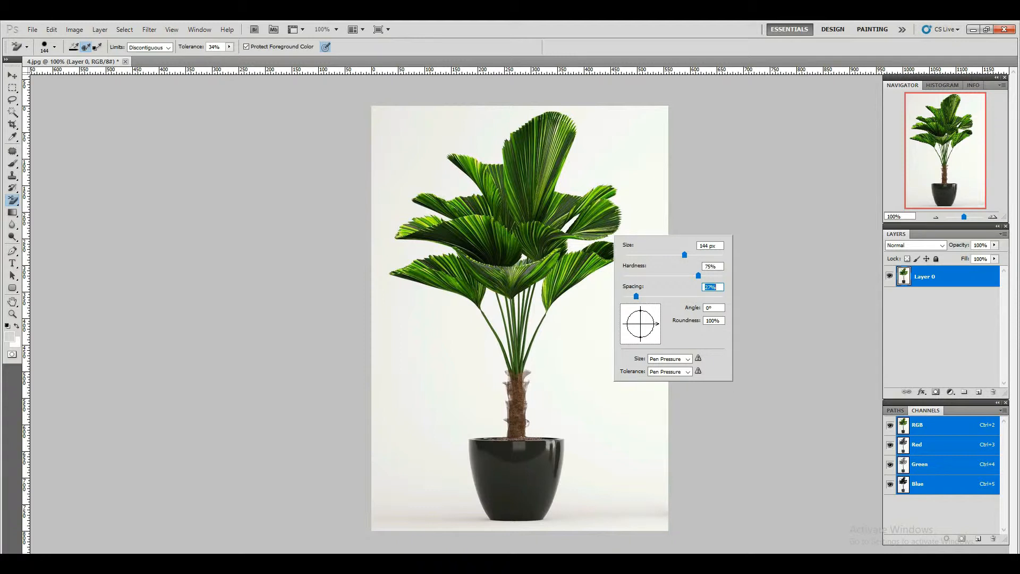
key(Down)
key(Down)
key(Tab)
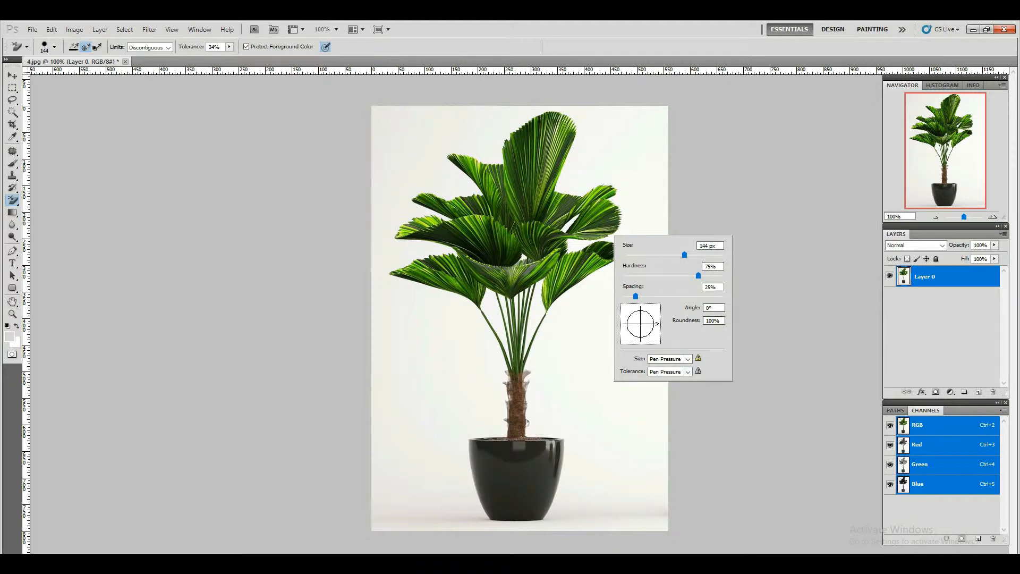
key(Return)
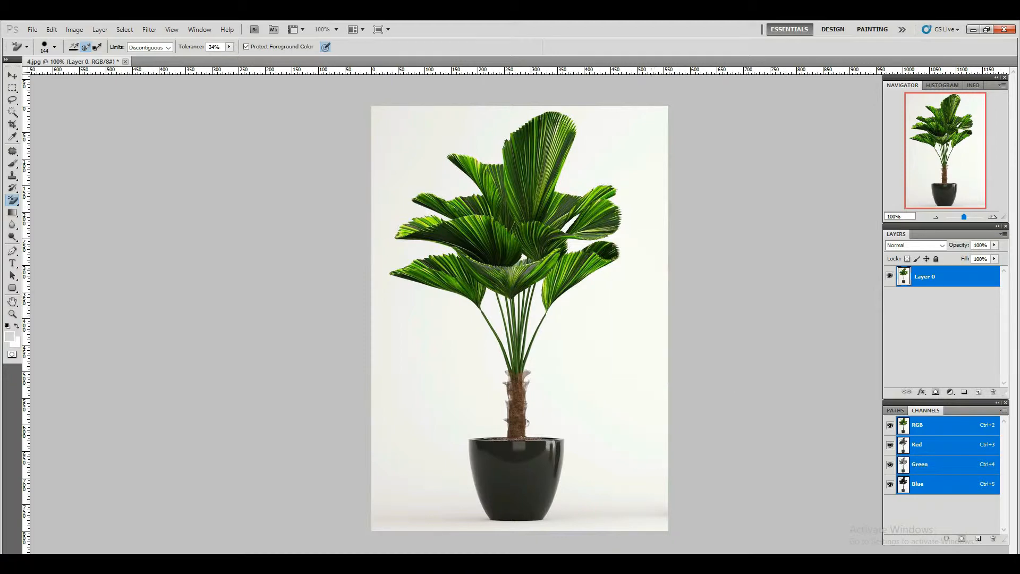
Enlarge the brush to 200 px and erase the white backdrop around the plant's upper leaves.
key(ctrl+plus)
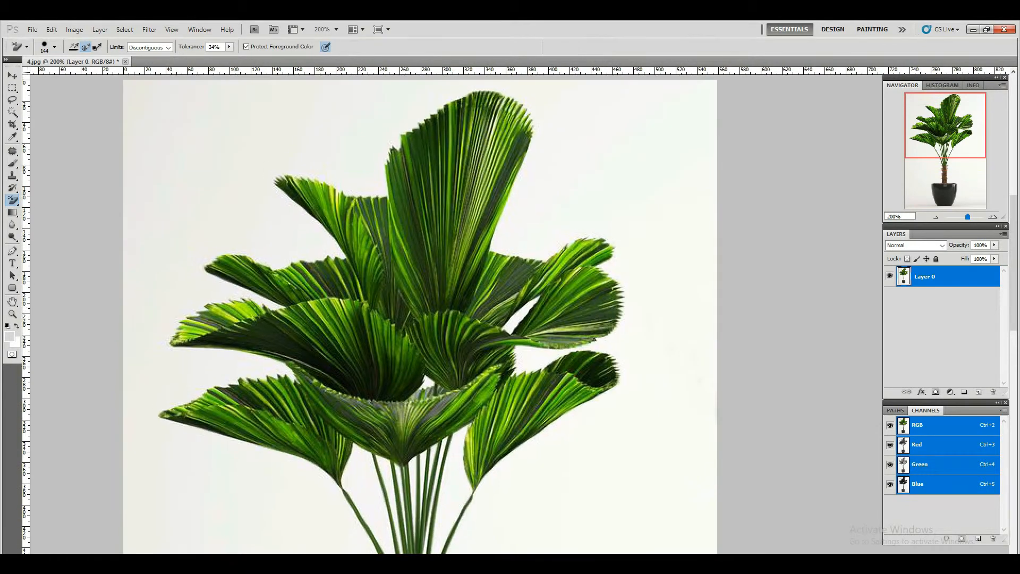
key(ctrl+plus)
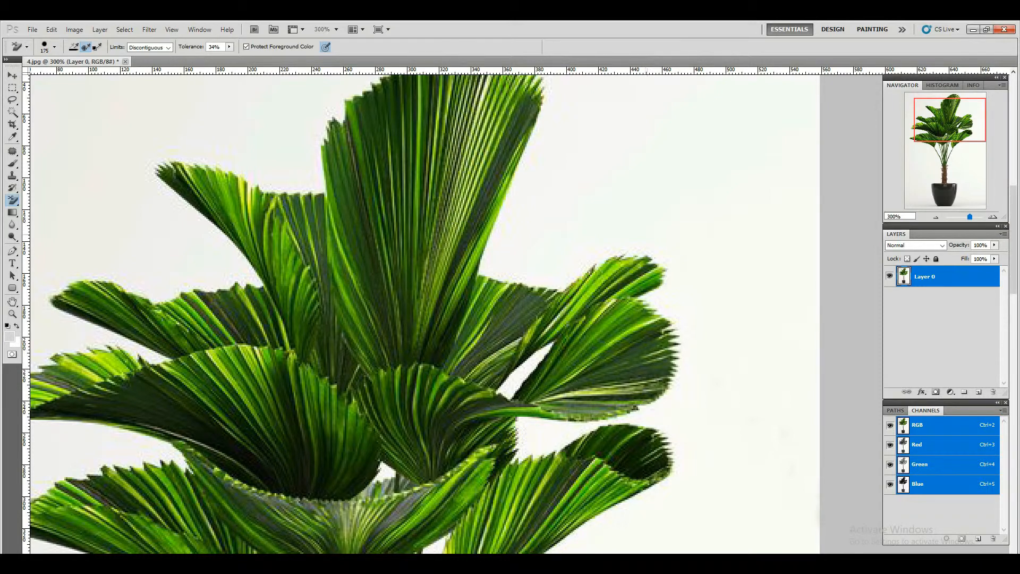
key(bracketright)
click(654, 239)
mouse_move(654, 239)
mouse_down()
mouse_move(672, 258)
mouse_move(686, 334)
mouse_move(638, 255)
mouse_move(269, 130)
mouse_move(162, 221)
mouse_move(180, 301)
mouse_move(741, 242)
mouse_up()
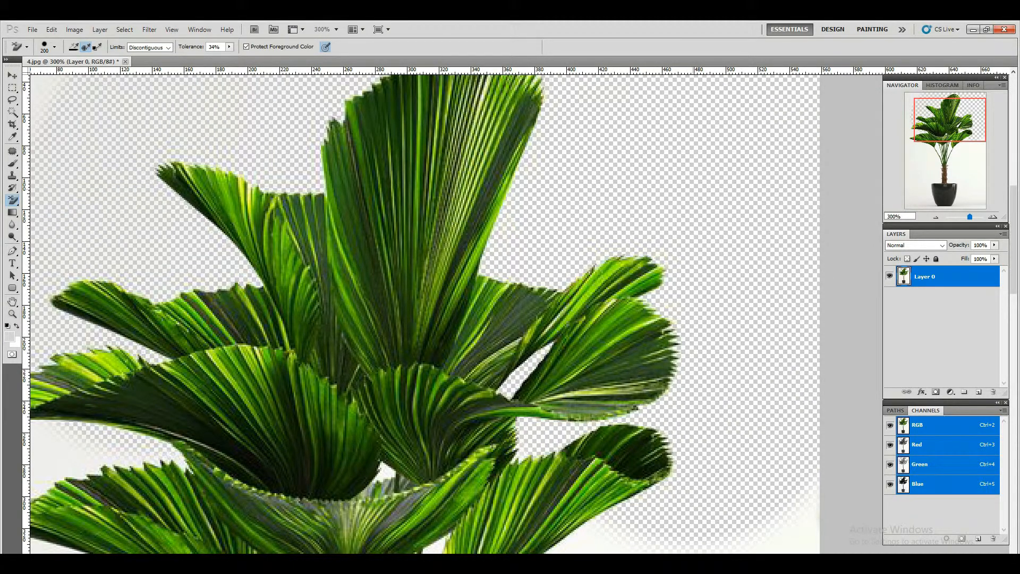
Erase the remaining white backdrop around the lower leaves, stems, trunk and pot.
key(ctrl+minus)
key(ctrl+minus)
key(ctrl+minus)
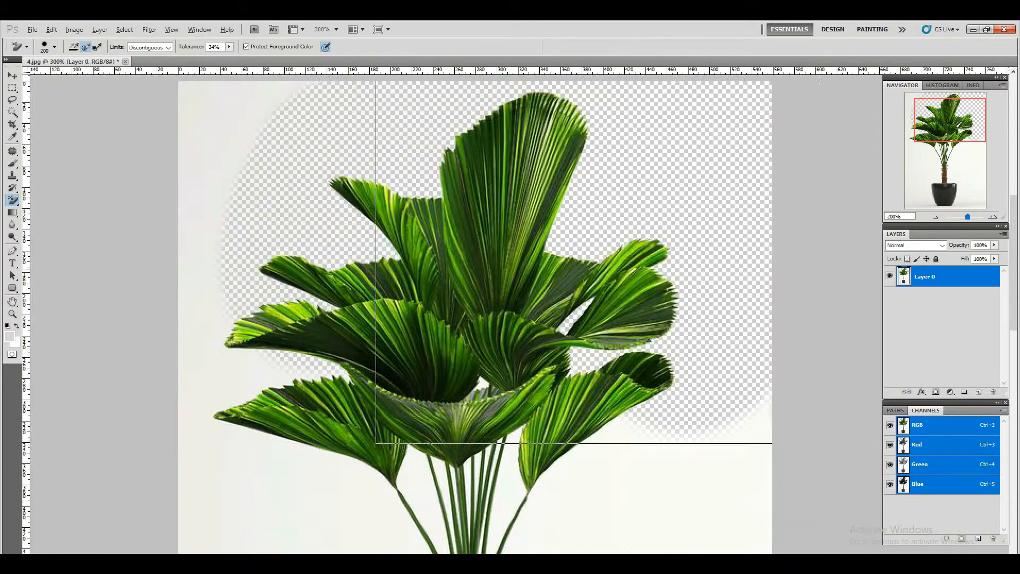
mouse_move(398, 133)
mouse_down()
mouse_move(385, 181)
mouse_move(396, 276)
mouse_move(526, 305)
mouse_move(638, 298)
mouse_move(616, 372)
mouse_move(385, 377)
mouse_move(456, 407)
mouse_move(601, 403)
mouse_move(627, 478)
mouse_move(595, 518)
mouse_move(414, 489)
mouse_move(526, 419)
mouse_move(606, 462)
mouse_up()
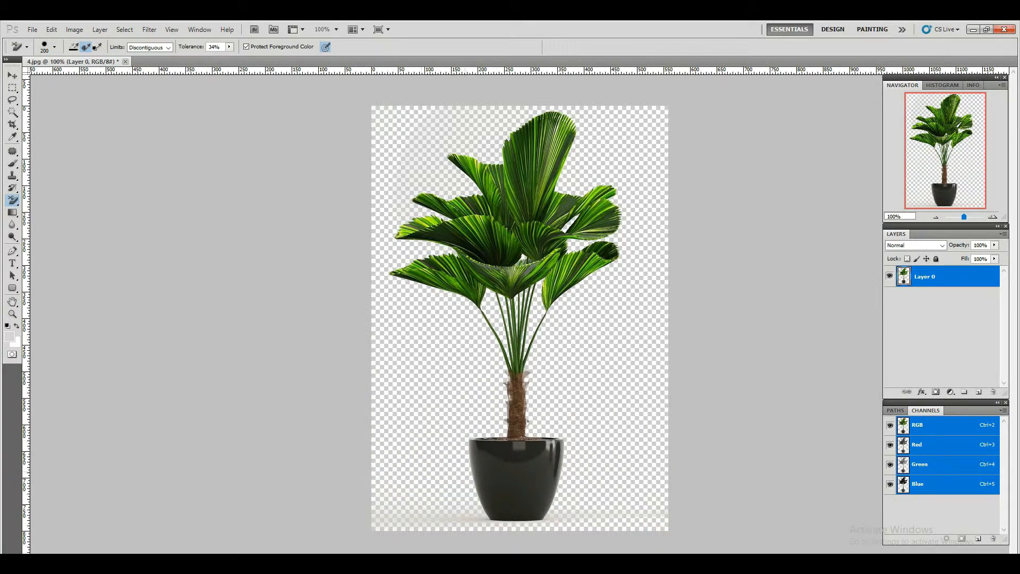
Erase the leftover grey floor shadow on both sides of the pot's base.
scroll(464, 472, up, 1)
drag(464, 472, 597, 255)
scroll(596, 324, up, 1)
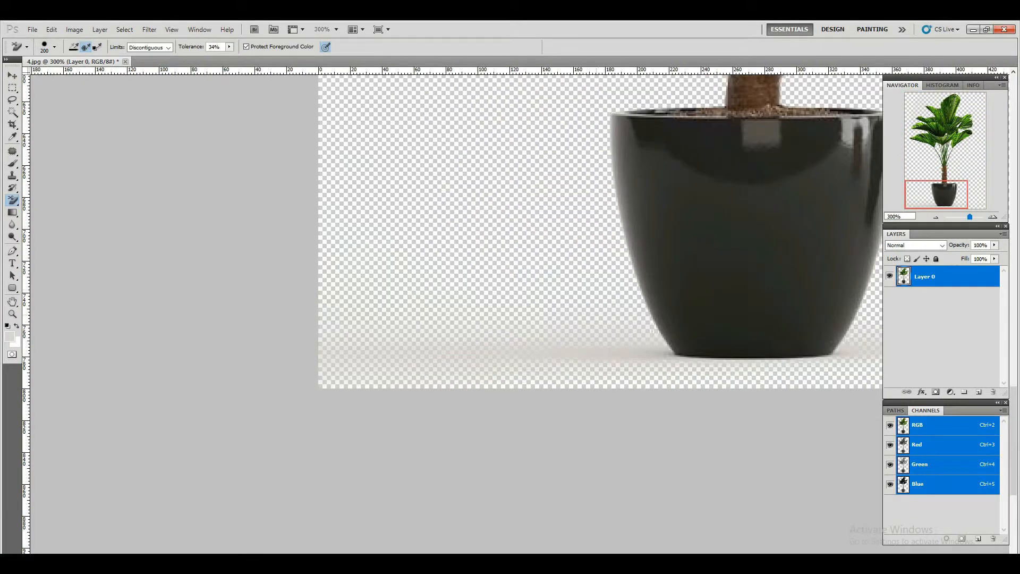
drag(591, 353, 85, 323)
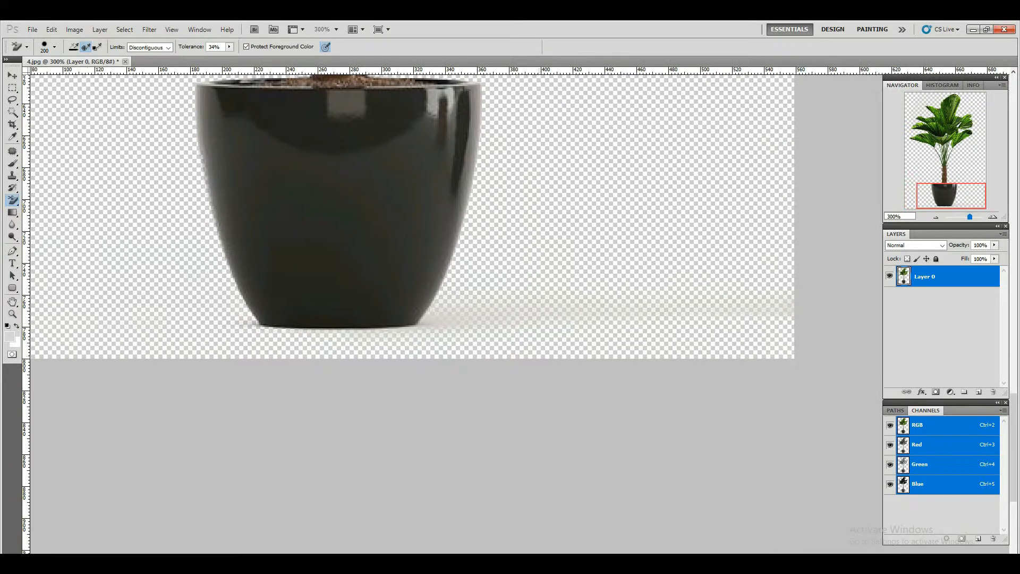
click(525, 310)
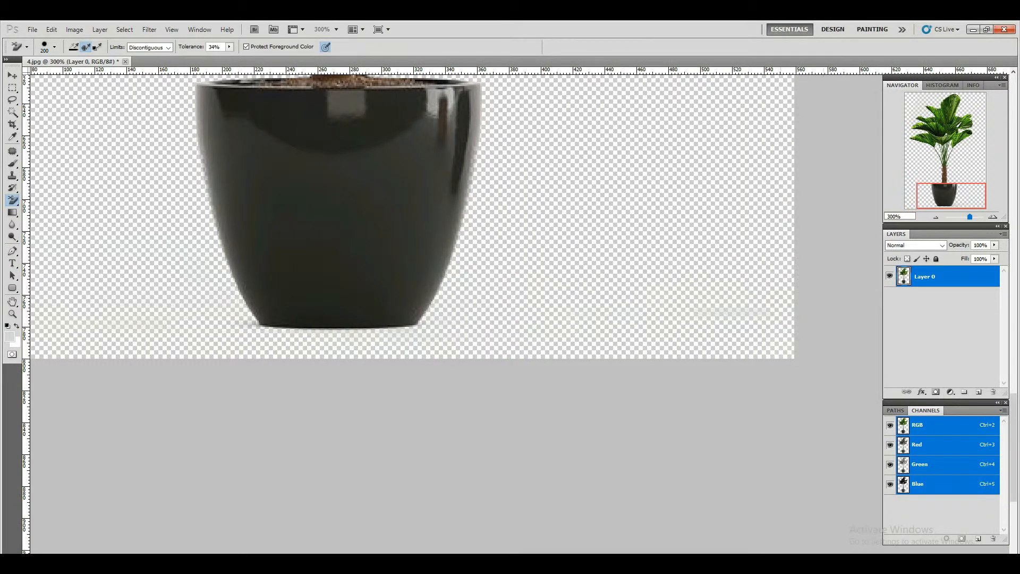
drag(733, 306, 531, 274)
Examine the cut-out edges along the trunk, stems and leaves up to the top of the plant.
key(ctrl+minus)
drag(643, 239, 662, 464)
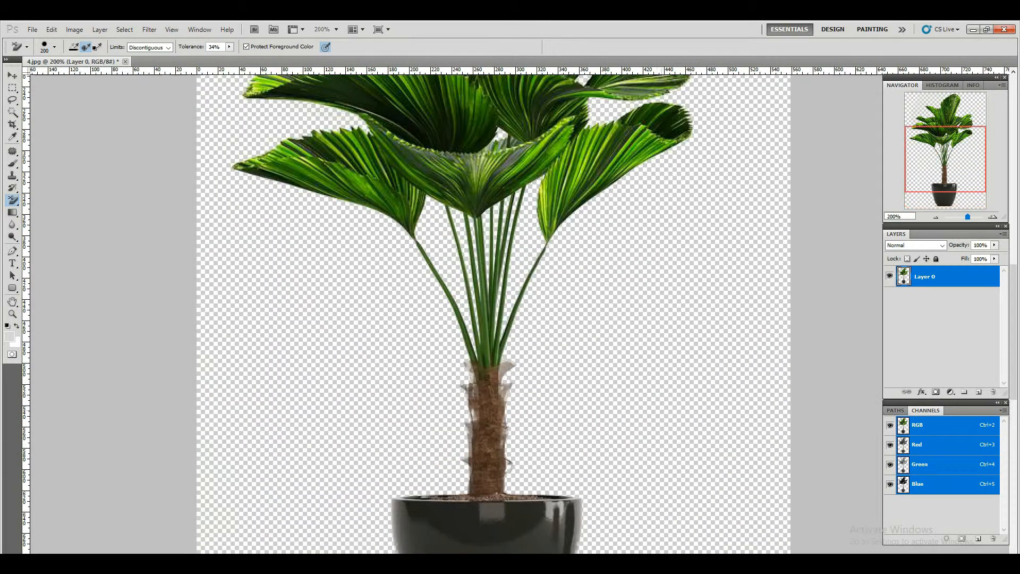
drag(540, 214, 561, 452)
scroll(556, 346, up, 1)
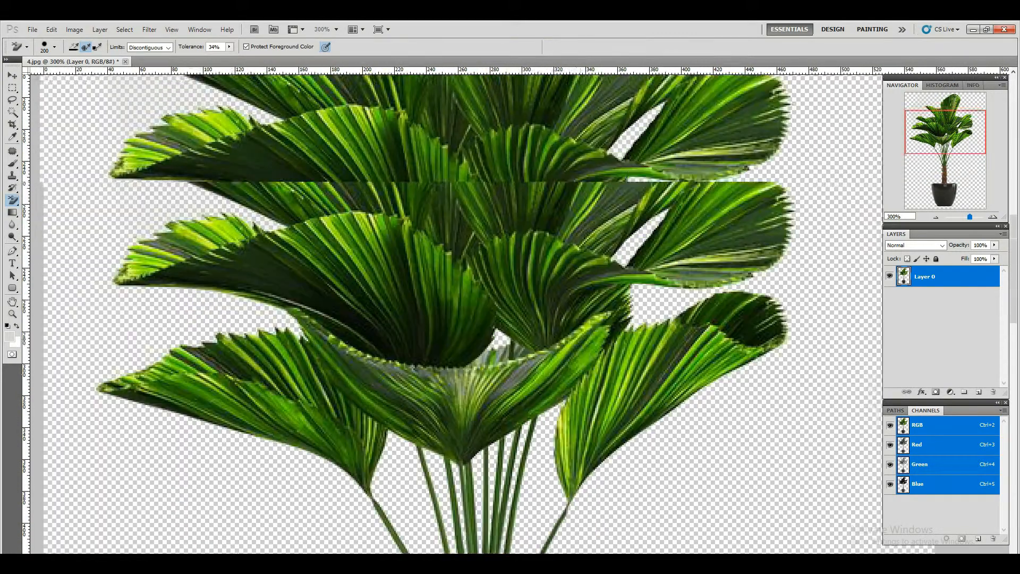
drag(584, 265, 553, 376)
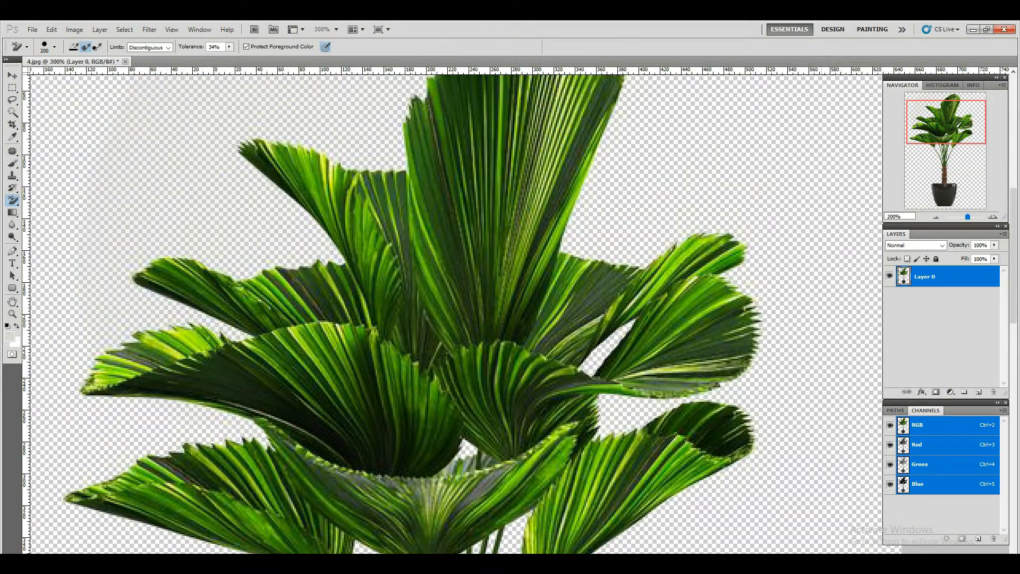
key(ctrl+minus)
key(ctrl+minus)
drag(948, 279, 979, 391)
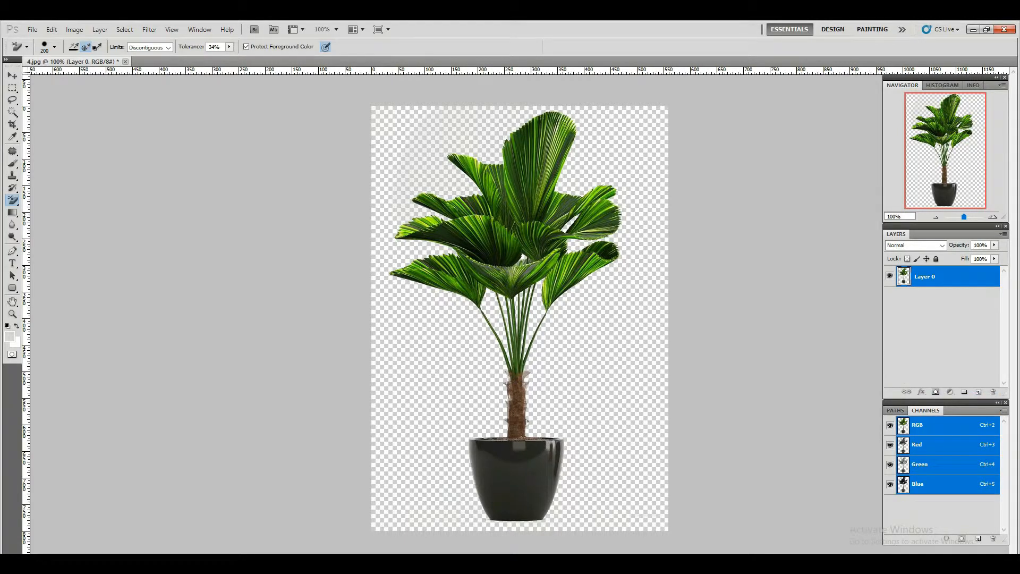
click(978, 392)
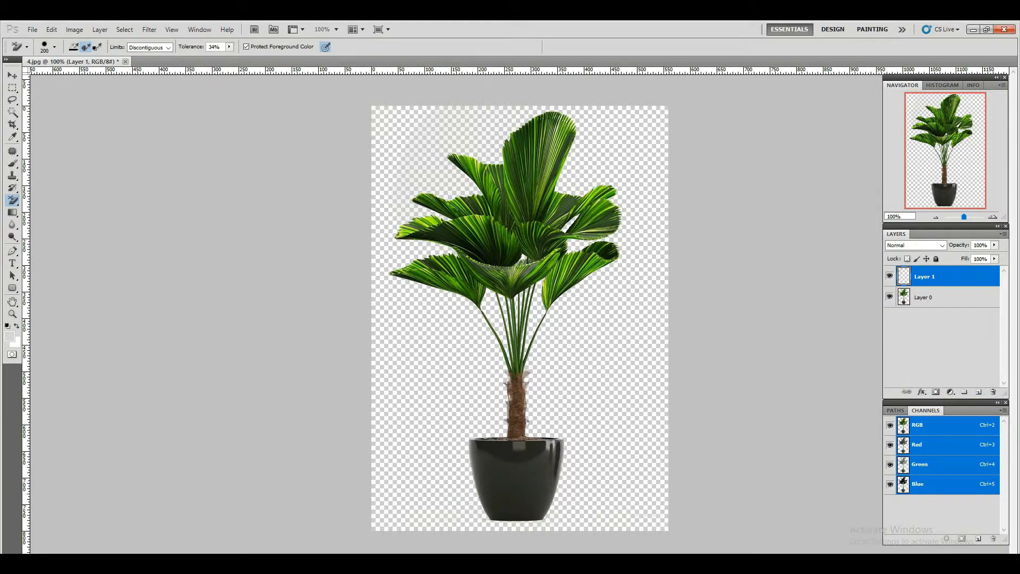
drag(935, 277, 993, 393)
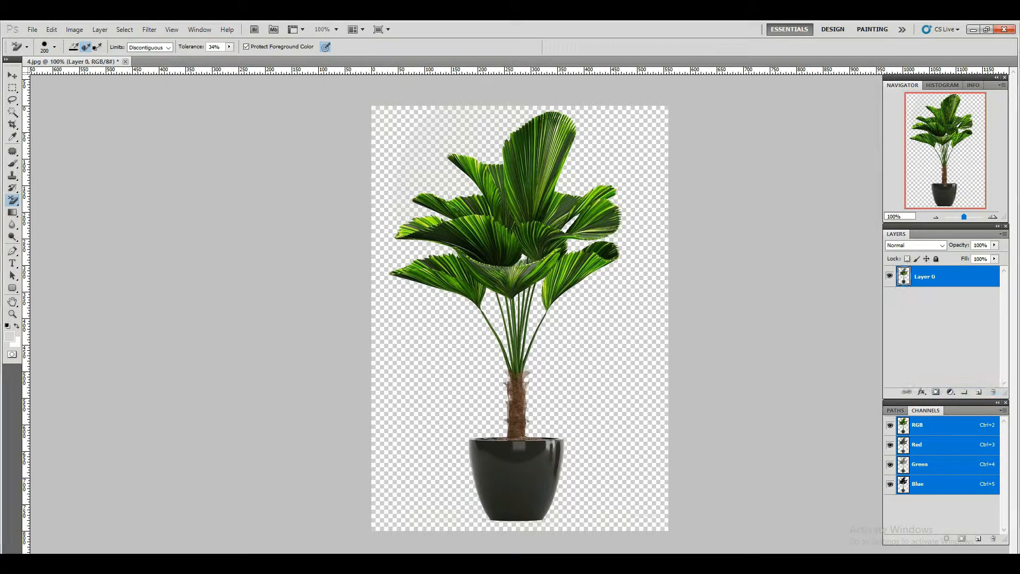
Add a bright green (#03ff03) solid color fill layer and place it beneath the plant layer.
click(951, 391)
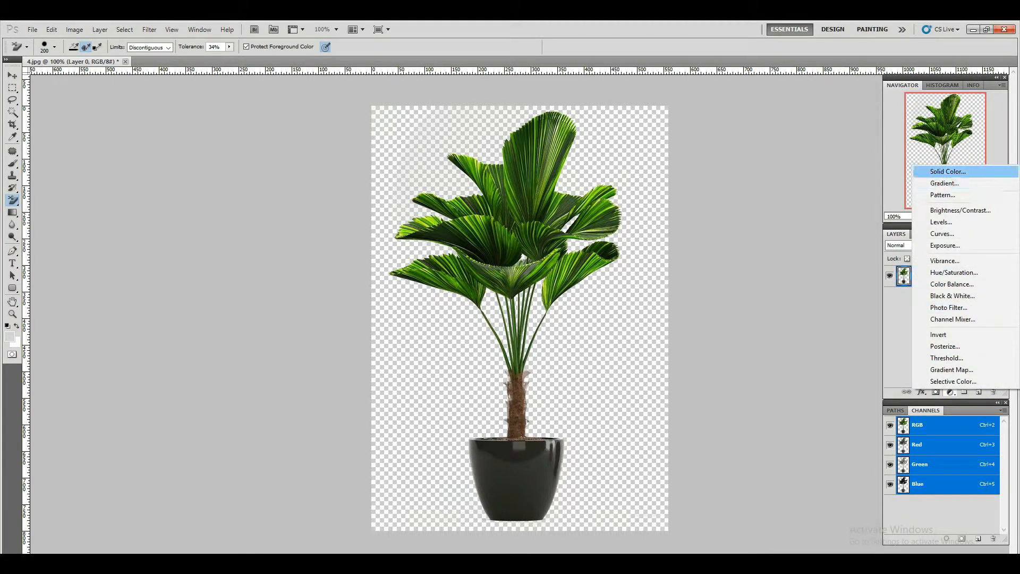
click(948, 172)
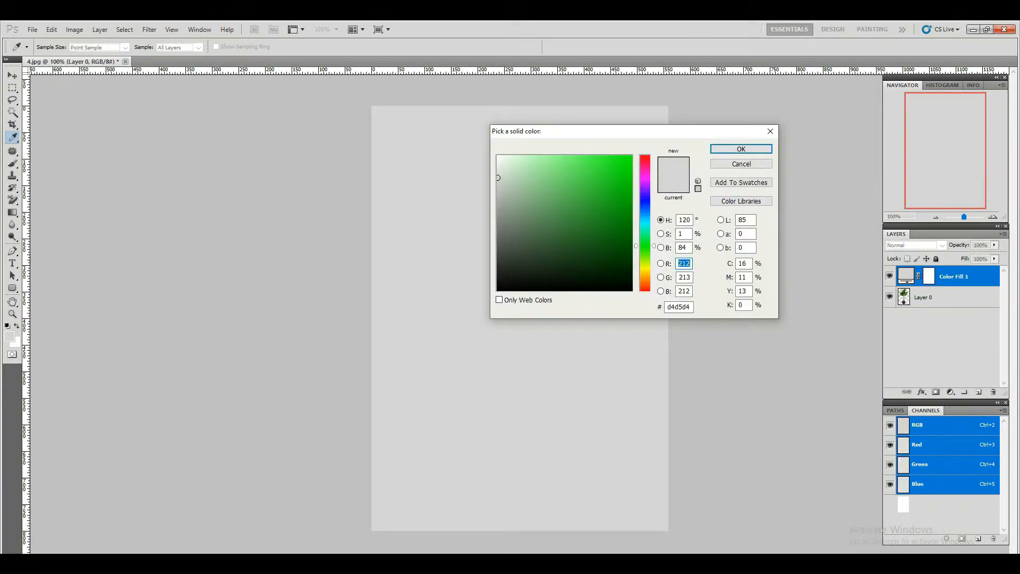
mouse_move(498, 177)
mouse_down()
mouse_move(632, 157)
mouse_move(624, 172)
mouse_move(577, 158)
mouse_move(631, 156)
mouse_up()
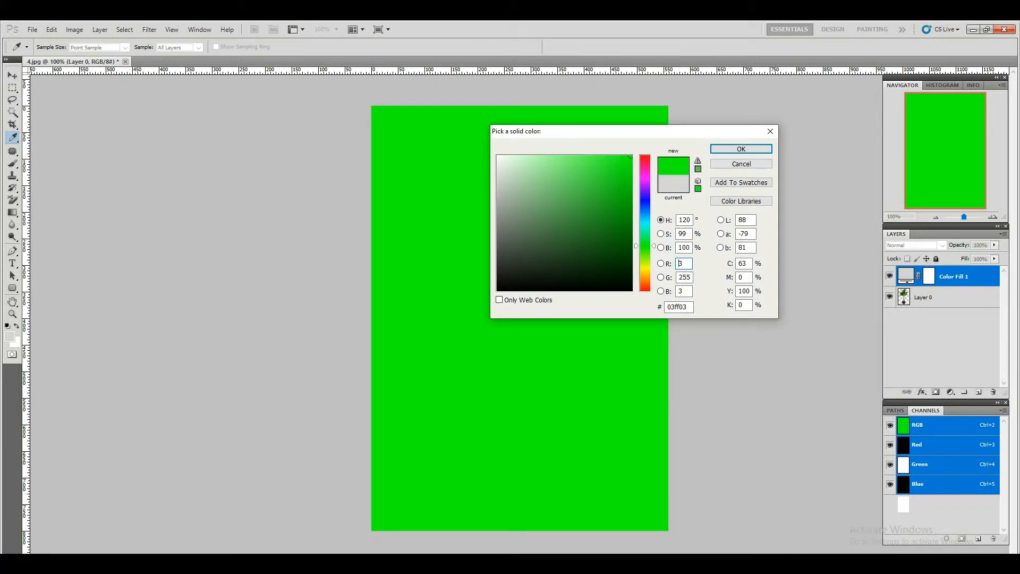
key(Return)
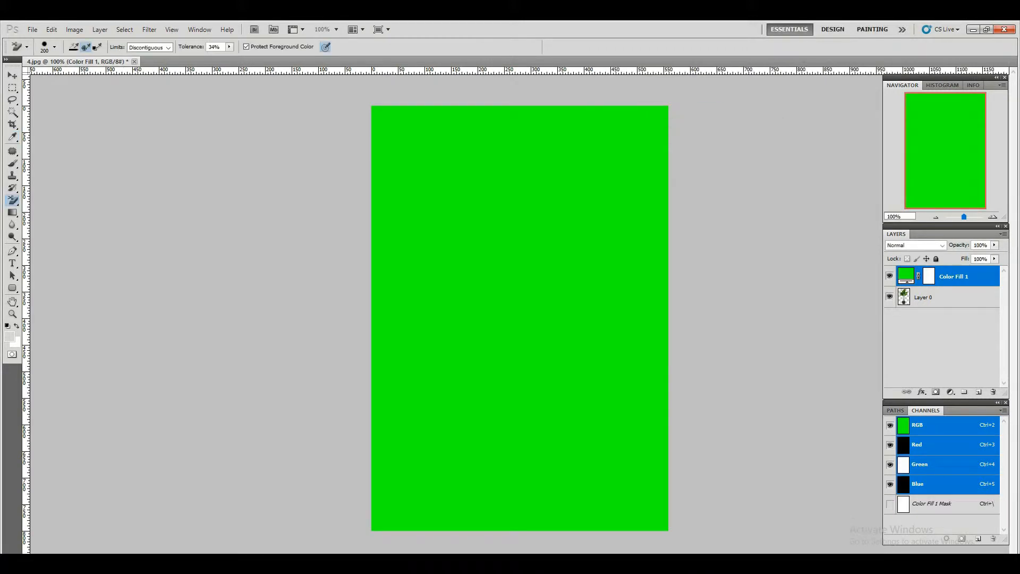
drag(954, 276, 951, 335)
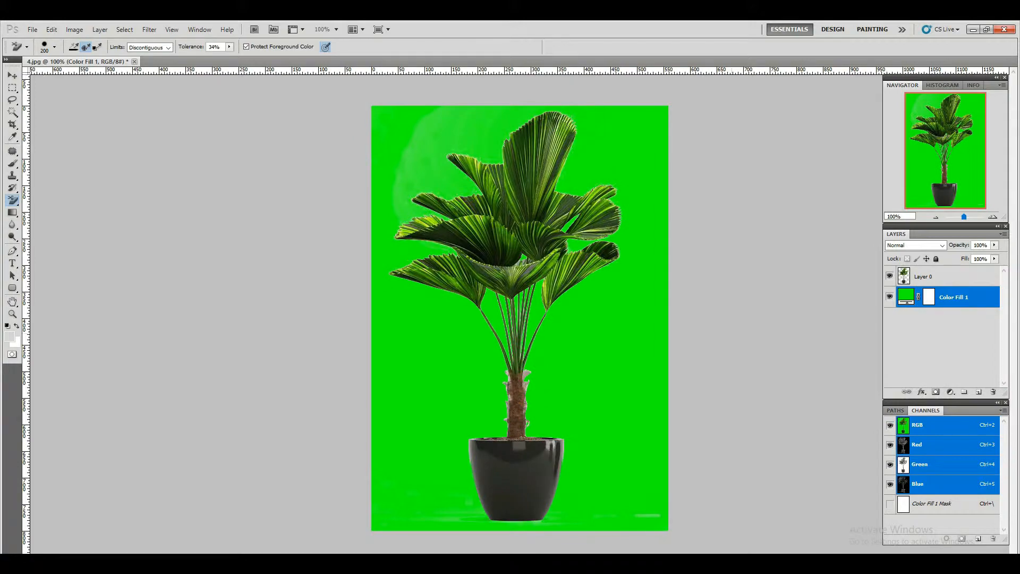
On Layer 0, reduce the Background Eraser brush to 150 px and erase the white fringe around the tallest leaf's tip.
scroll(566, 220, up, 2)
drag(566, 220, 552, 423)
scroll(787, 356, up, 1)
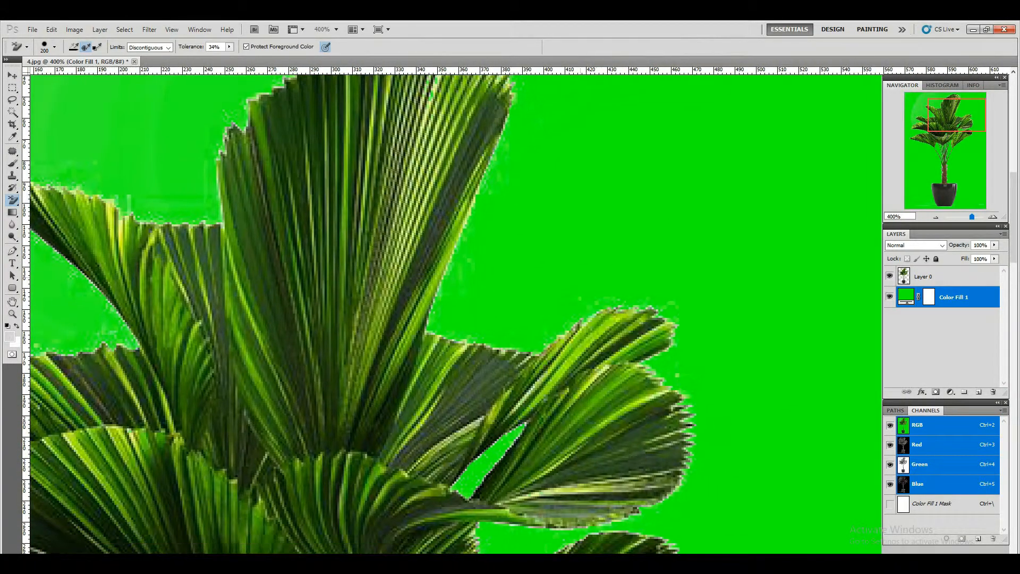
drag(574, 161, 630, 268)
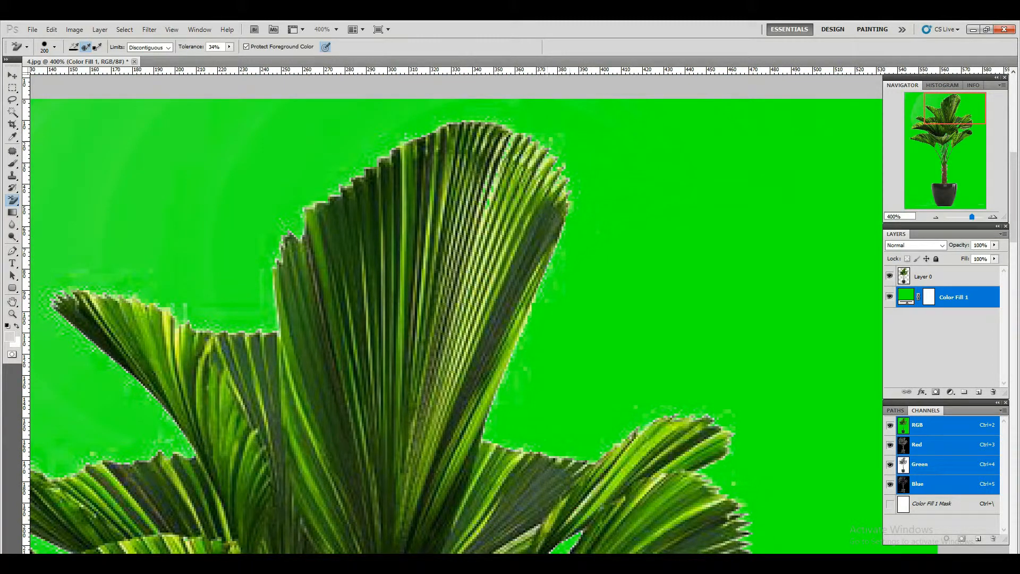
key(shift+e)
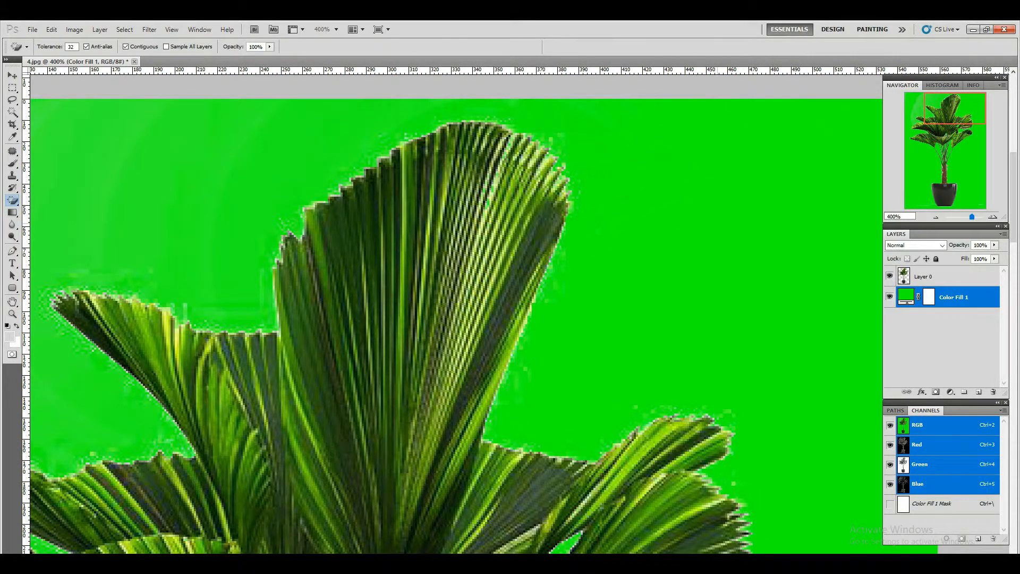
click(925, 276)
key(shift+e)
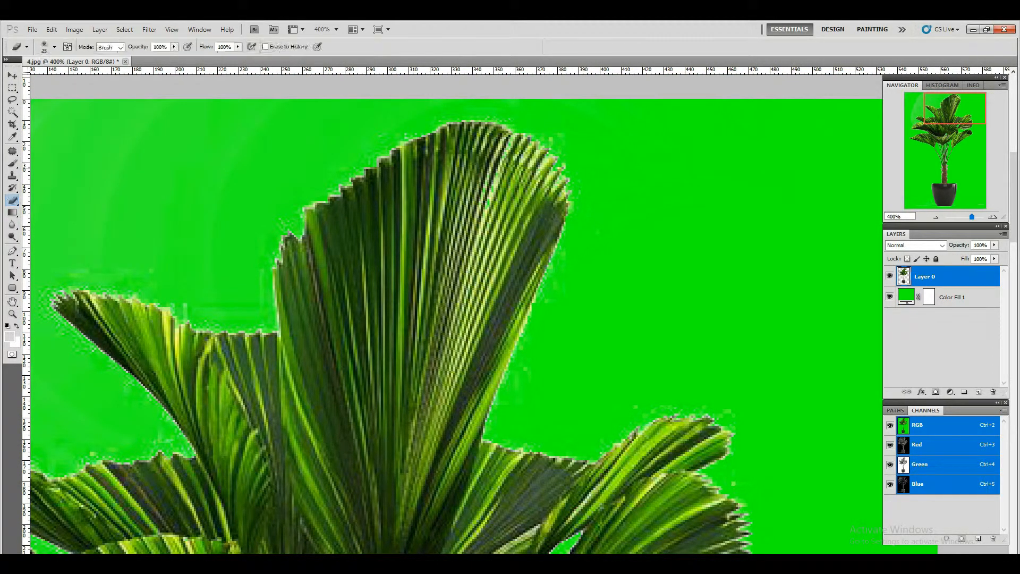
key(shift+e)
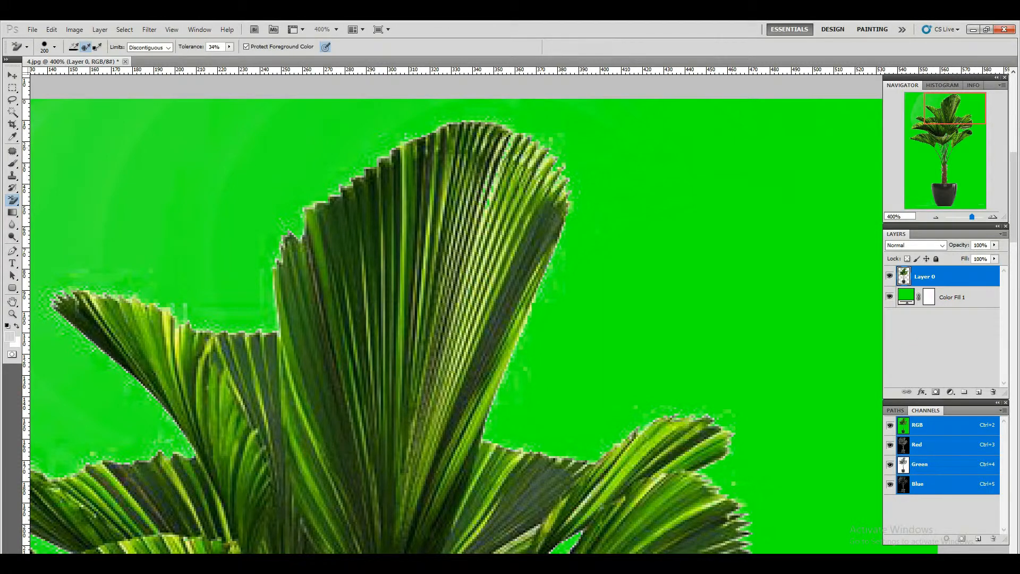
key(bracketleft)
click(551, 166)
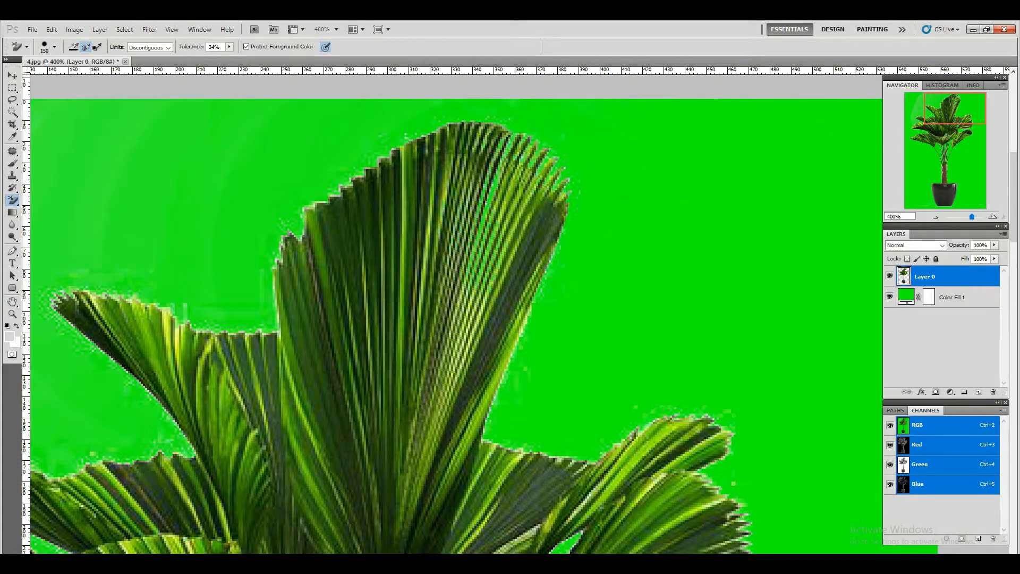
Erase the leftover white fringe around the leaves on the plant's right side.
drag(542, 393, 398, 192)
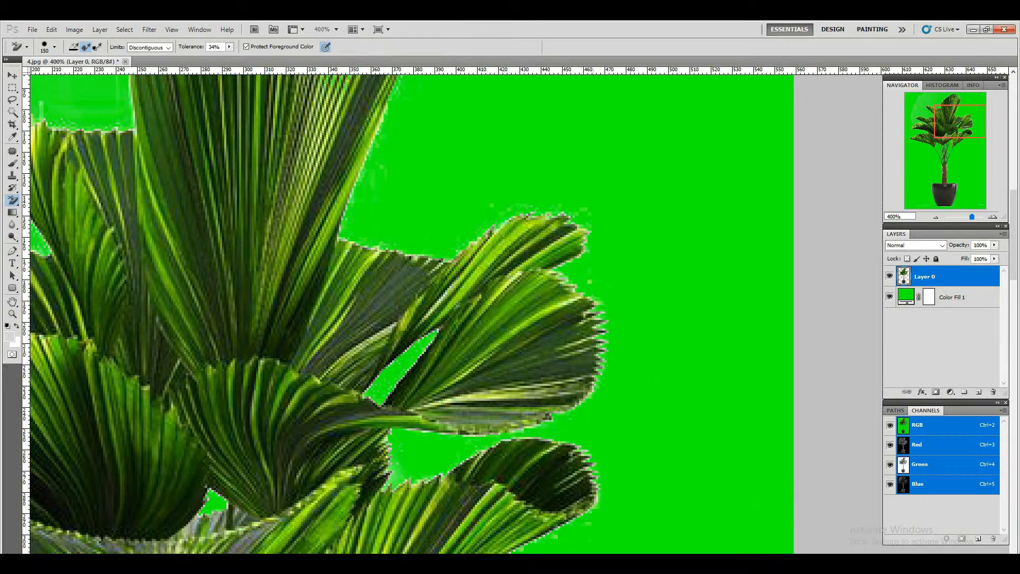
click(595, 287)
drag(600, 404, 604, 206)
drag(367, 398, 577, 213)
drag(382, 351, 604, 214)
drag(375, 175, 573, 445)
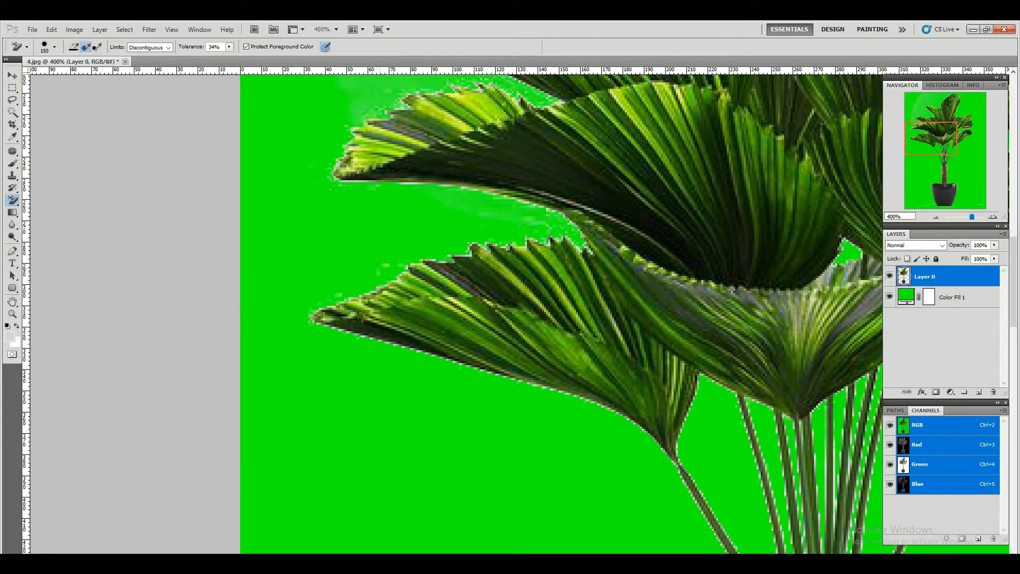
Erase the pale haze remaining around the plant's upper-left leaves.
drag(394, 175, 337, 398)
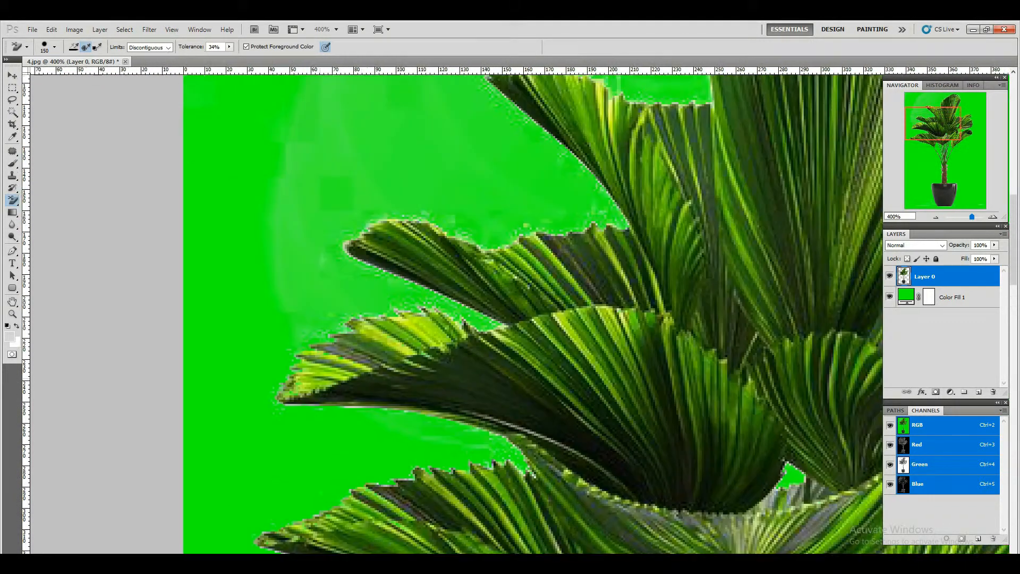
click(393, 170)
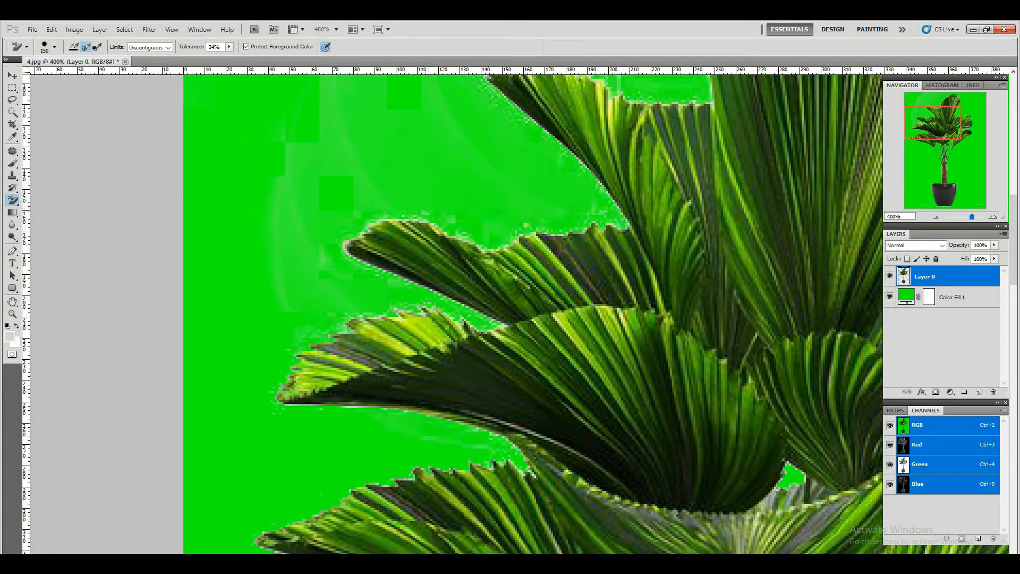
click(321, 169)
mouse_move(330, 154)
mouse_down()
mouse_move(232, 392)
mouse_move(187, 386)
mouse_up()
click(401, 285)
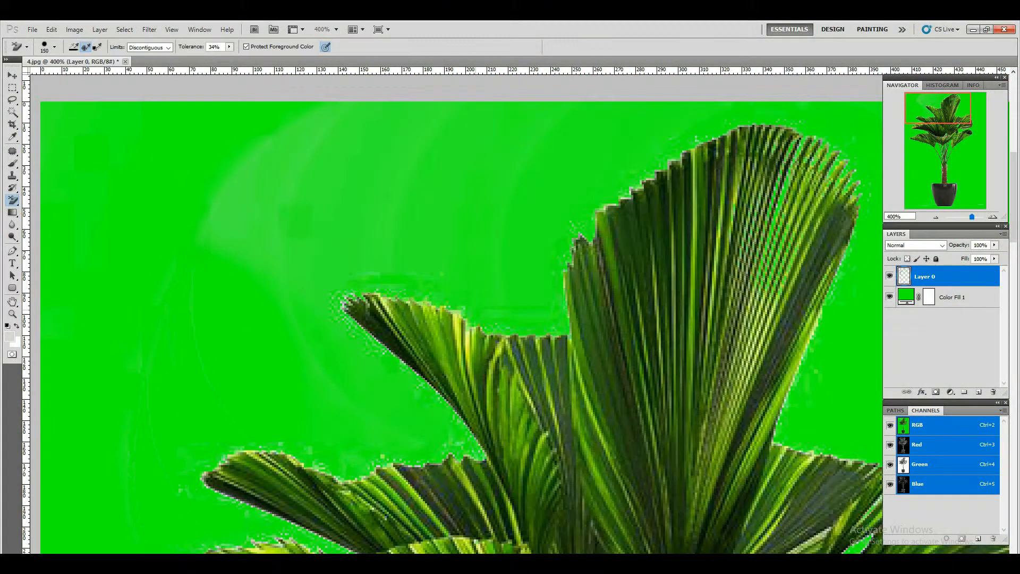
scroll(476, 300, down, 2)
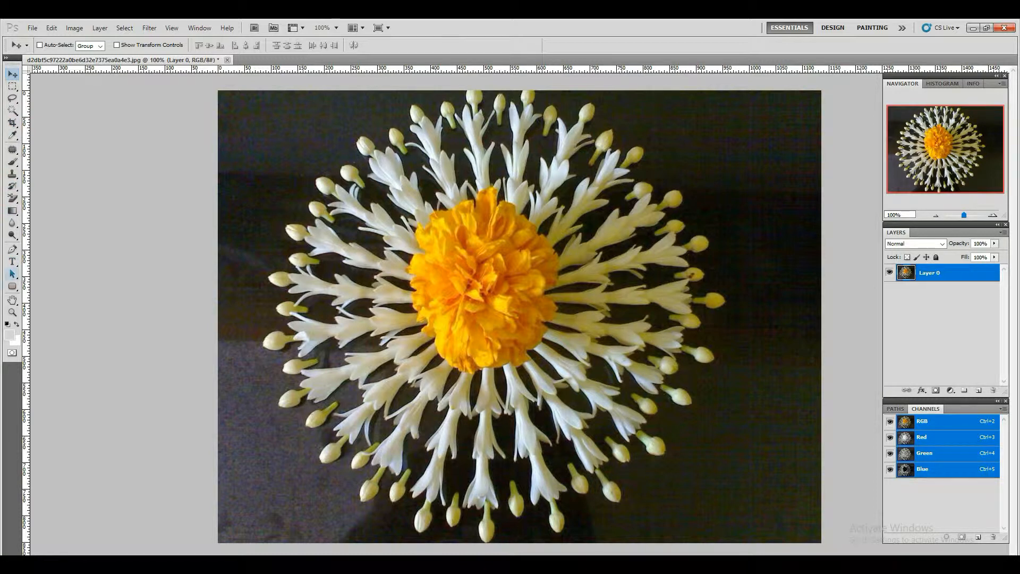
Activate the Background Eraser for the flower photo with its limits set to Discontiguous.
click(12, 198)
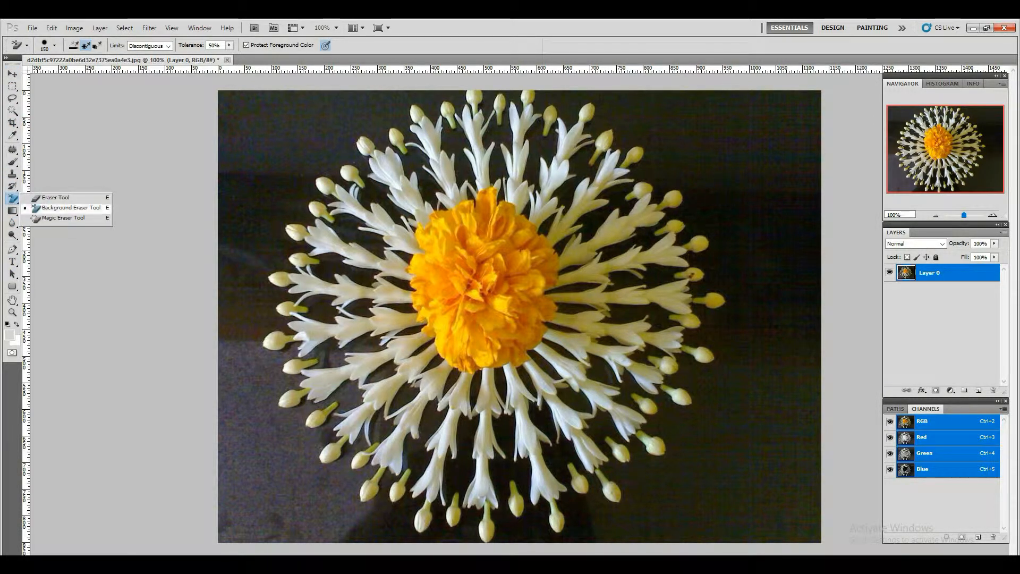
click(70, 207)
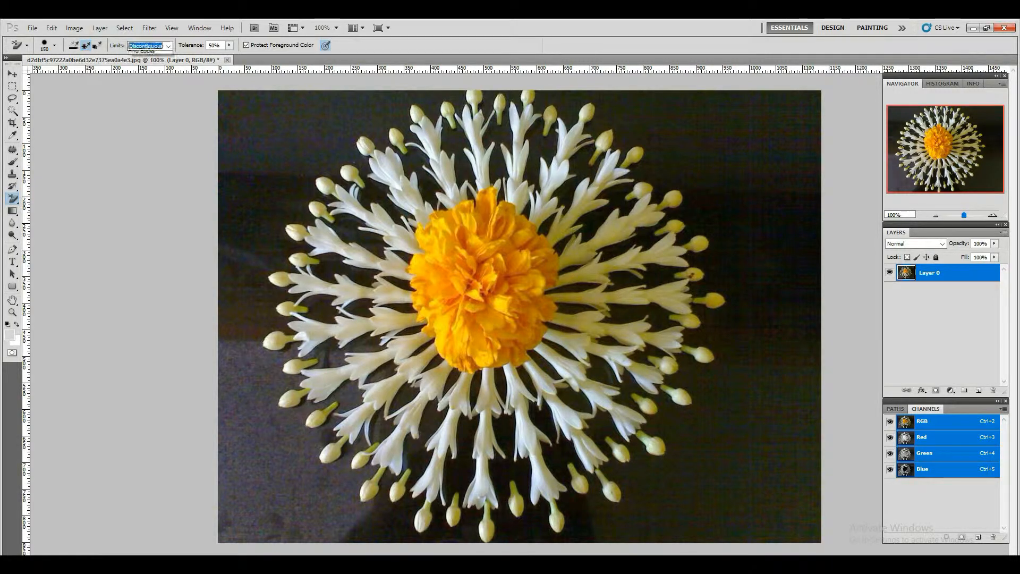
click(149, 45)
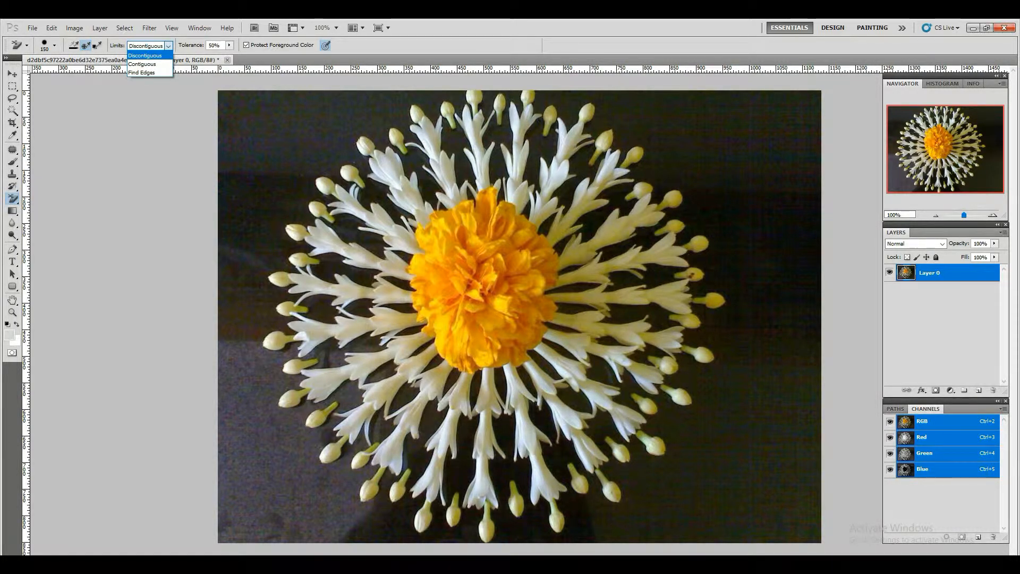
click(145, 56)
Set the Background Eraser's tolerance to 40% and turn off Protect Foreground Color.
click(229, 45)
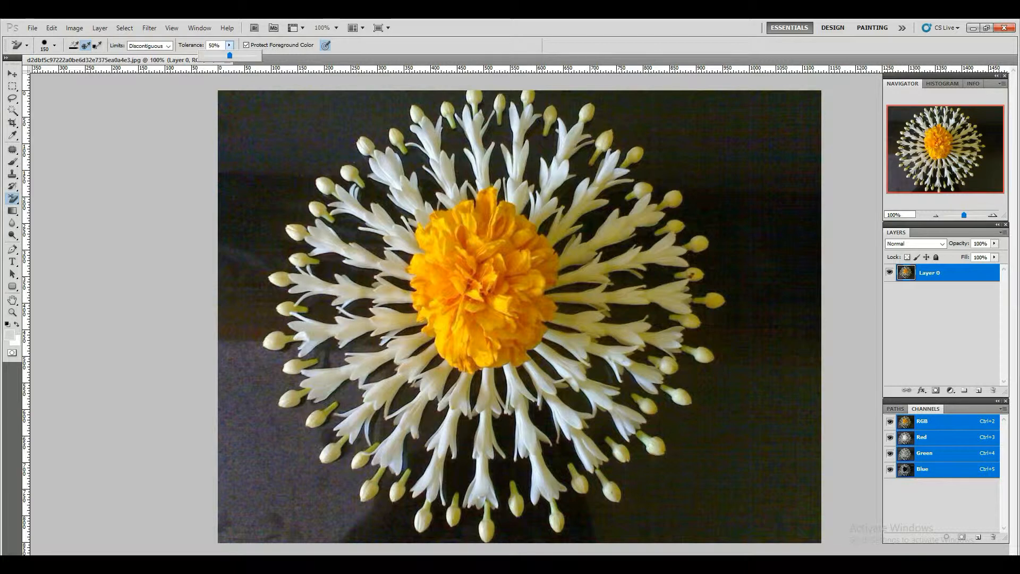
mouse_move(229, 55)
mouse_down()
mouse_move(215, 55)
mouse_move(226, 55)
mouse_up()
drag(226, 55, 224, 55)
click(229, 45)
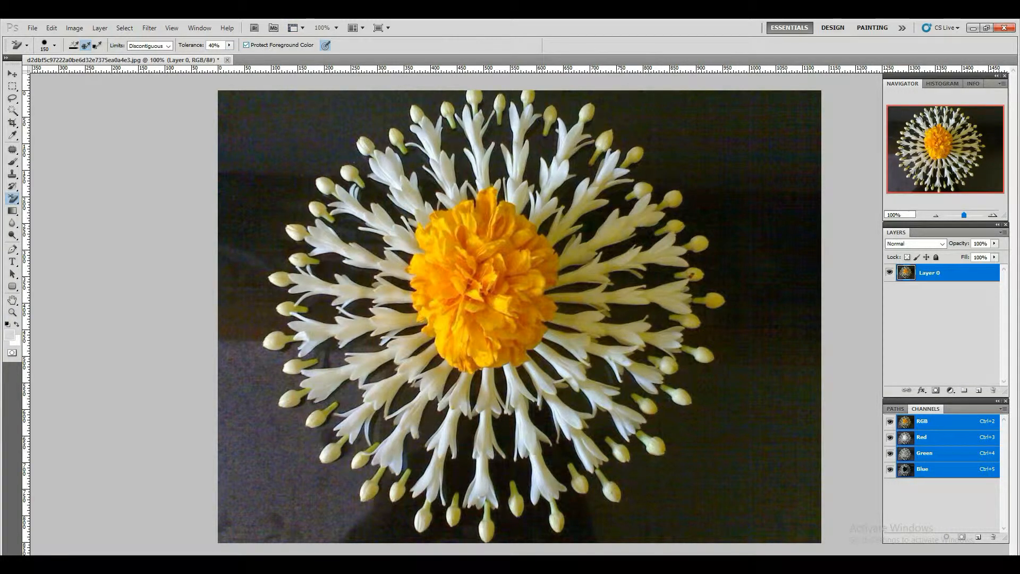
click(246, 45)
Enlarge the Background Eraser brush to 1000 px.
key(bracketright)
key(bracketright)
key(bracketright)
key(bracketright)
key(bracketright)
key(bracketright)
key(bracketright)
key(bracketright)
key(bracketright)
key(bracketright)
Try erasing the dark background and a petal color across the flower's left half, and undo both strokes.
drag(298, 267, 378, 271)
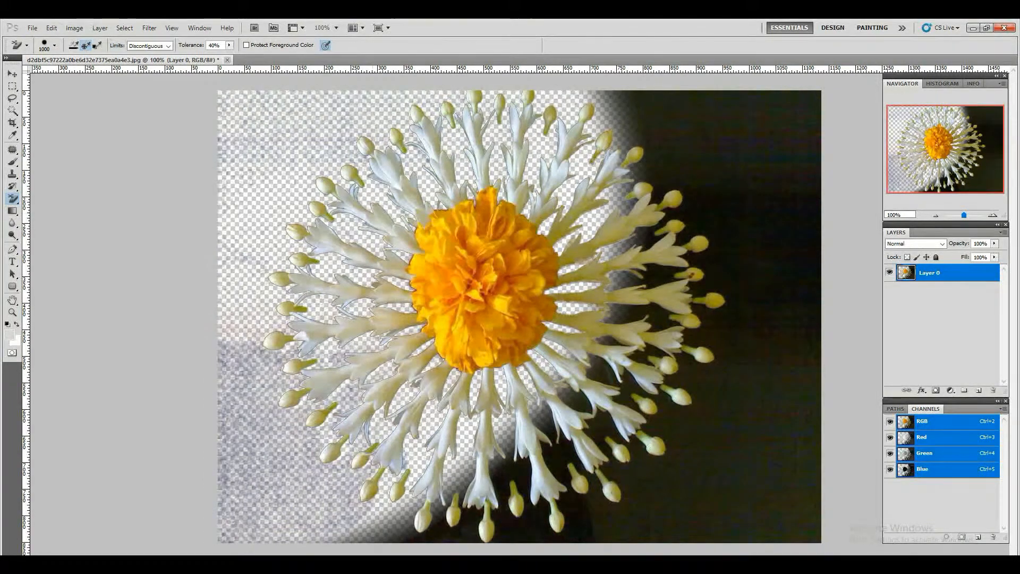
click(382, 219)
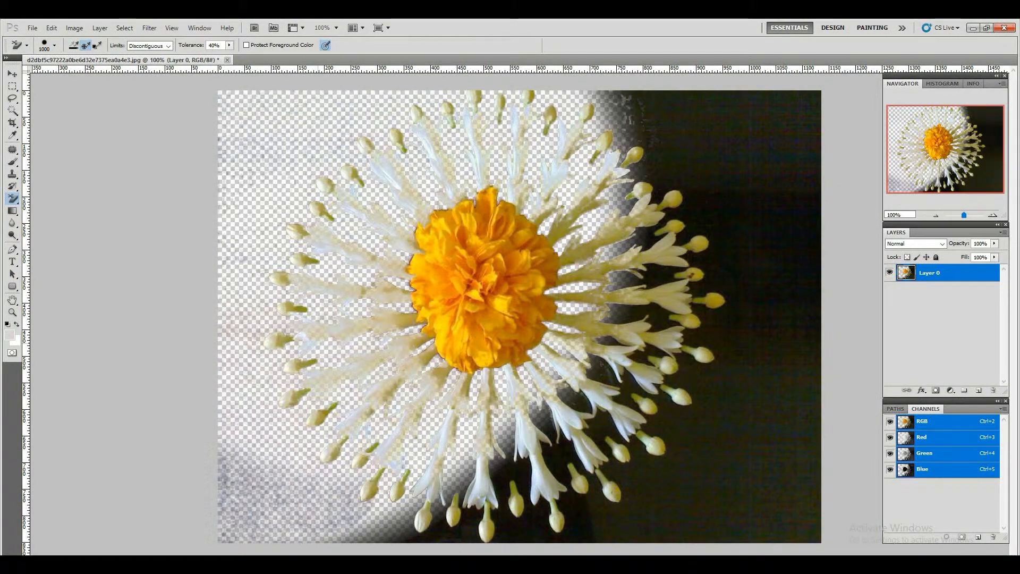
key(ctrl+alt+z)
key(ctrl+alt+z)
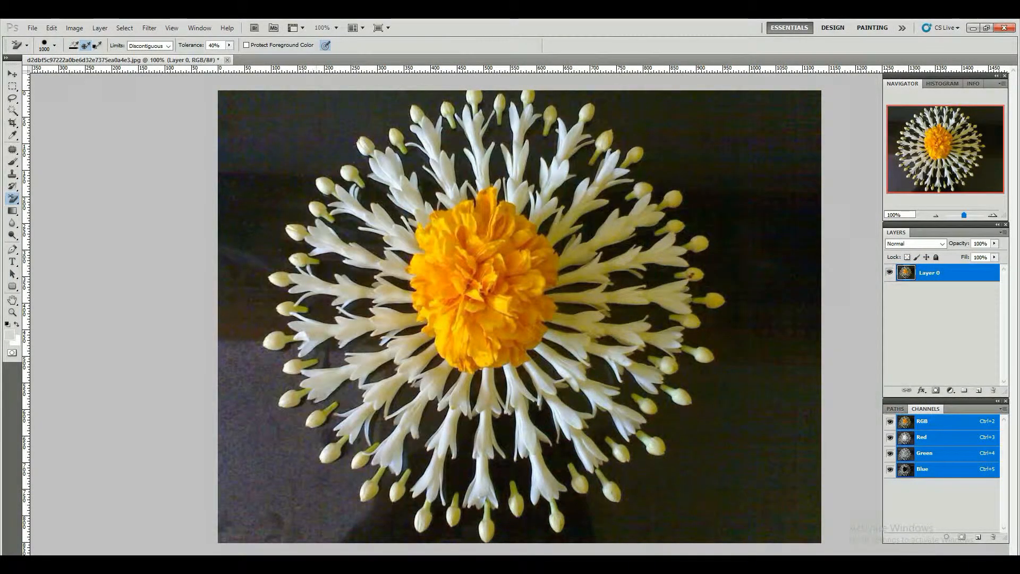
Reapply the erasing of the dark background around the flower's left half, keeping the white petals.
key(ctrl+shift+z)
key(ctrl+shift+z)
key(ctrl+shift+z)
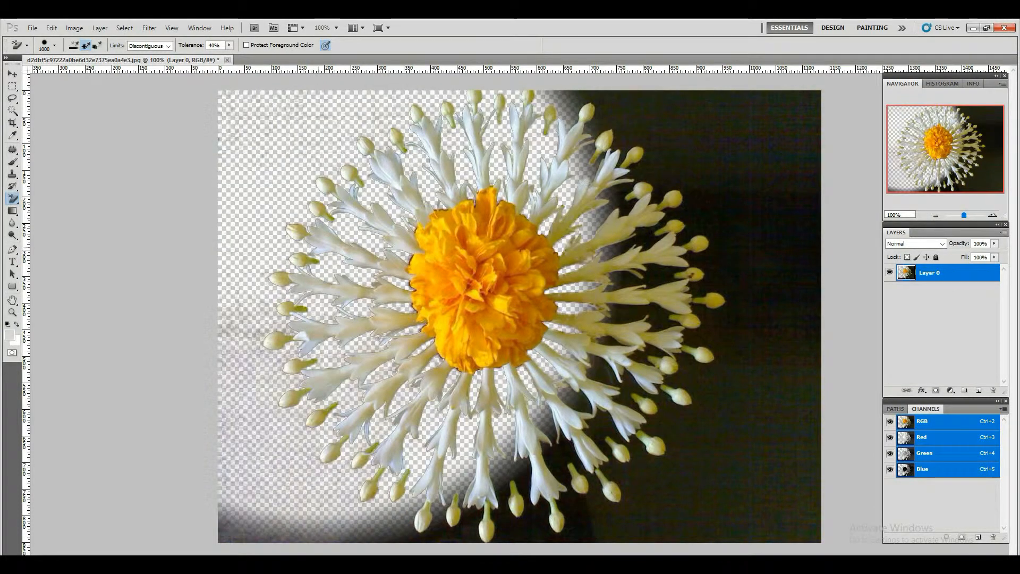
Try erasing further across the flower's petals and the right and lower background with Protect Foreground Color off.
key(ctrl+shift+z)
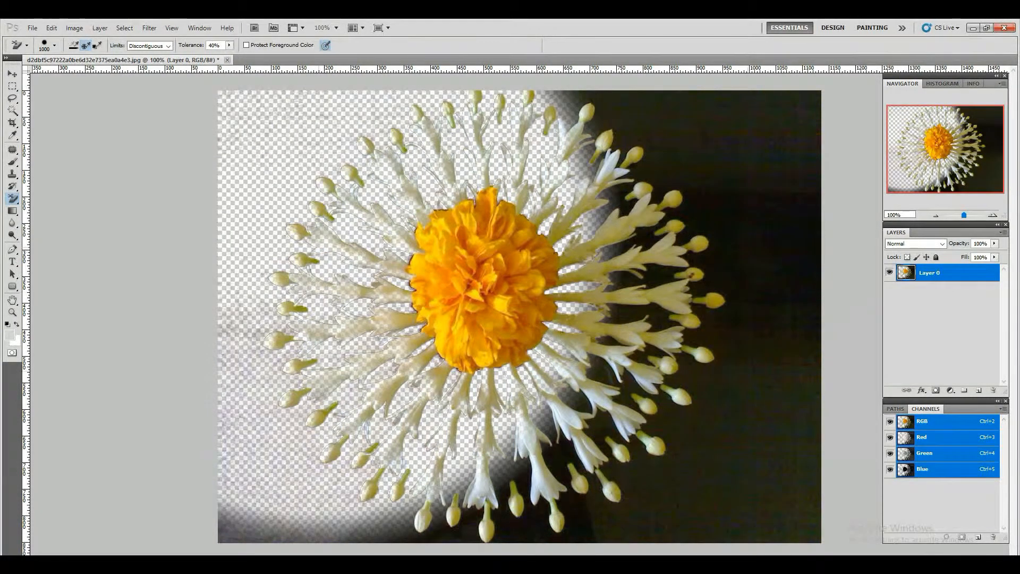
key(ctrl+shift+z)
key(ctrl+shift+z)
key(ctrl+shift+z)
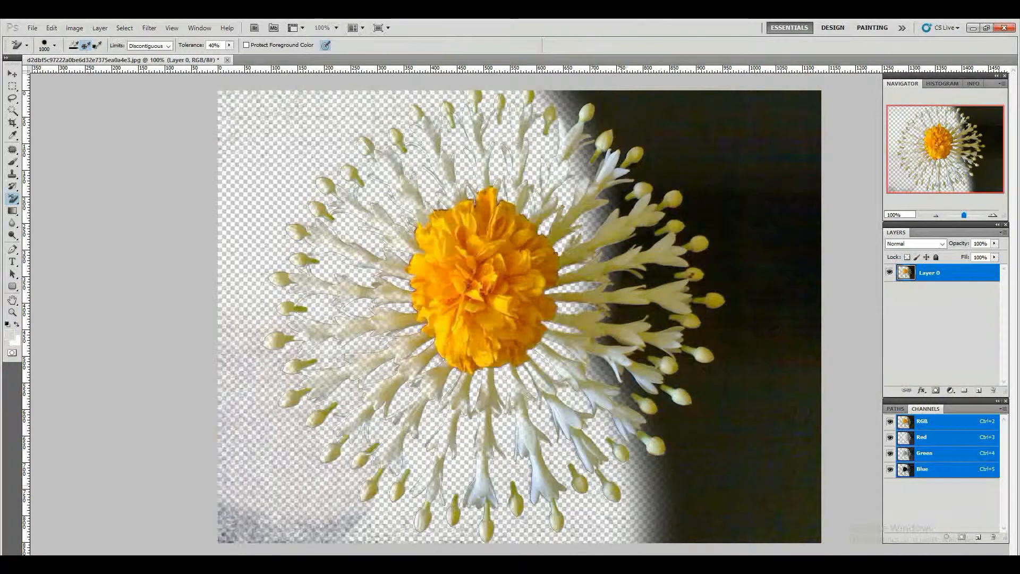
key(ctrl+shift+z)
key(ctrl+shift+z)
key(ctrl+shift+z)
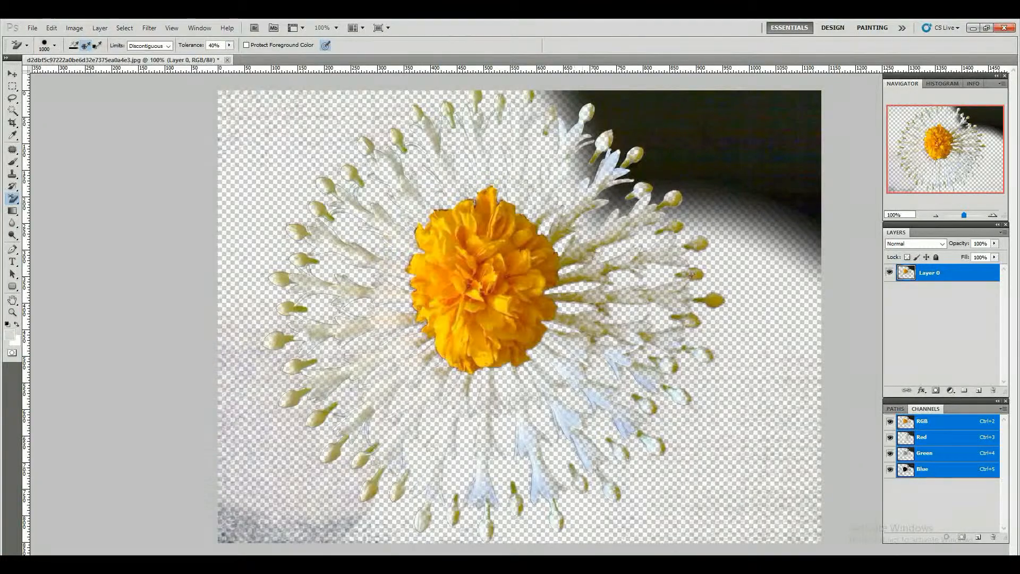
Undo all the background erasing strokes to restore the original flower photo.
key(ctrl+alt+z)
key(i)
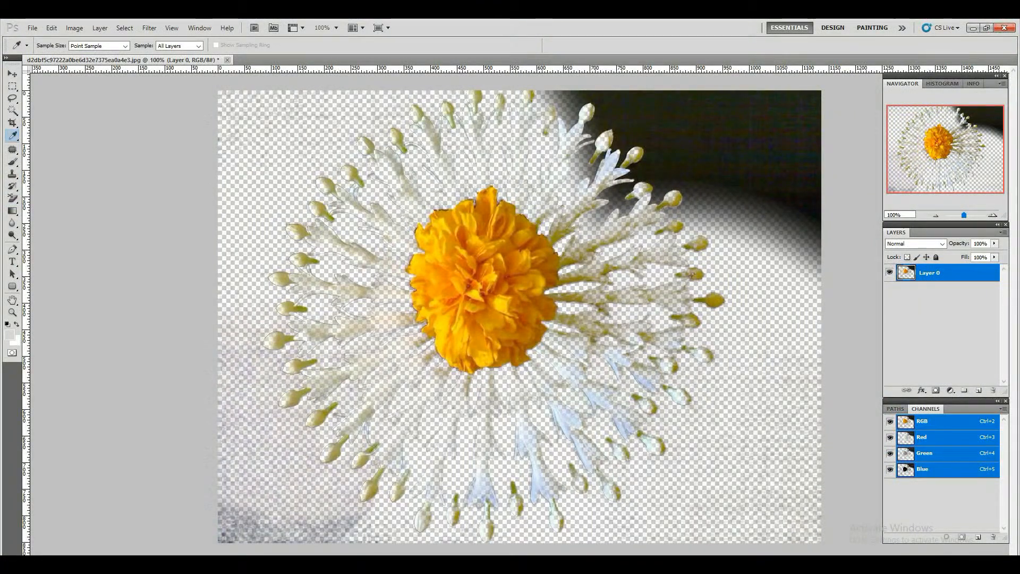
key(ctrl+z)
key(ctrl+alt+z)
key(ctrl+alt+z)
key(ctrl+alt+z)
key(ctrl+alt+z)
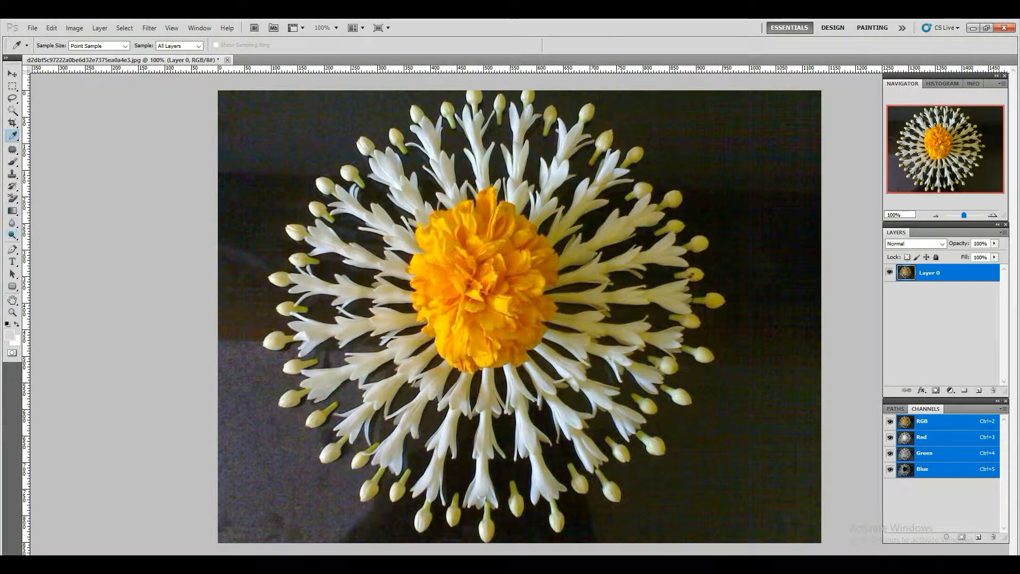
Set the Background Eraser's limits to Discontiguous and enable Protect Foreground Color.
click(12, 198)
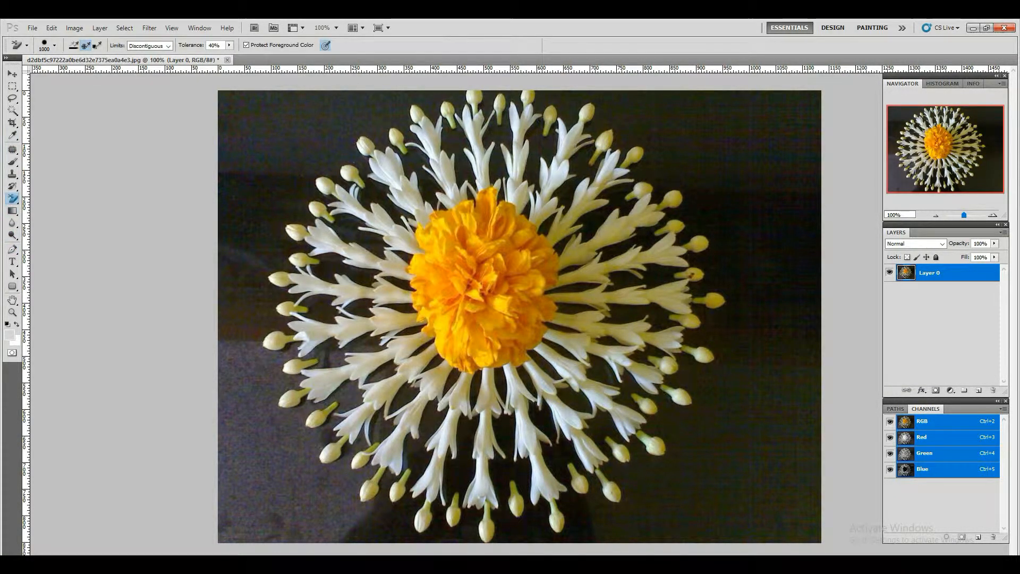
click(64, 208)
click(168, 45)
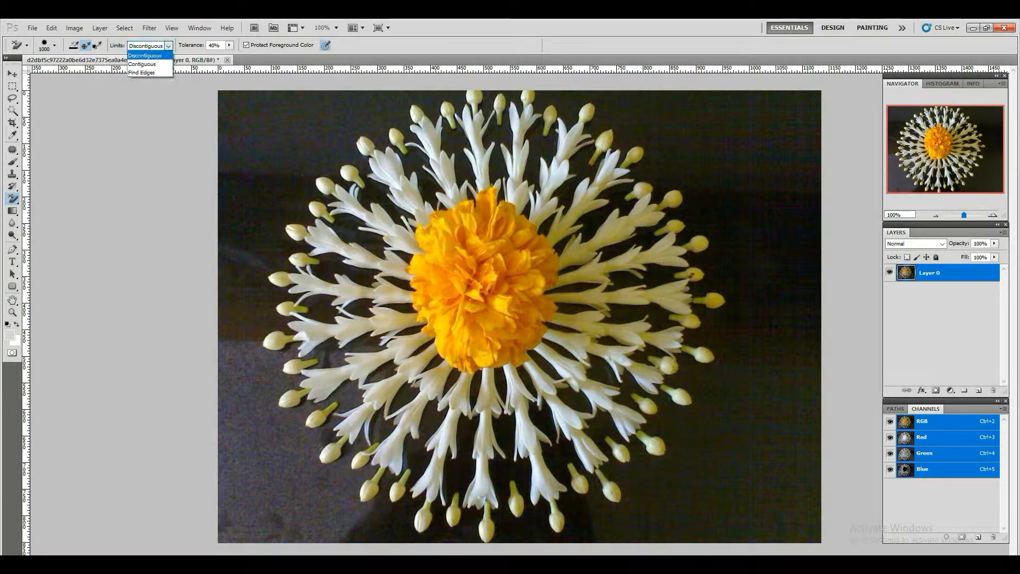
click(145, 56)
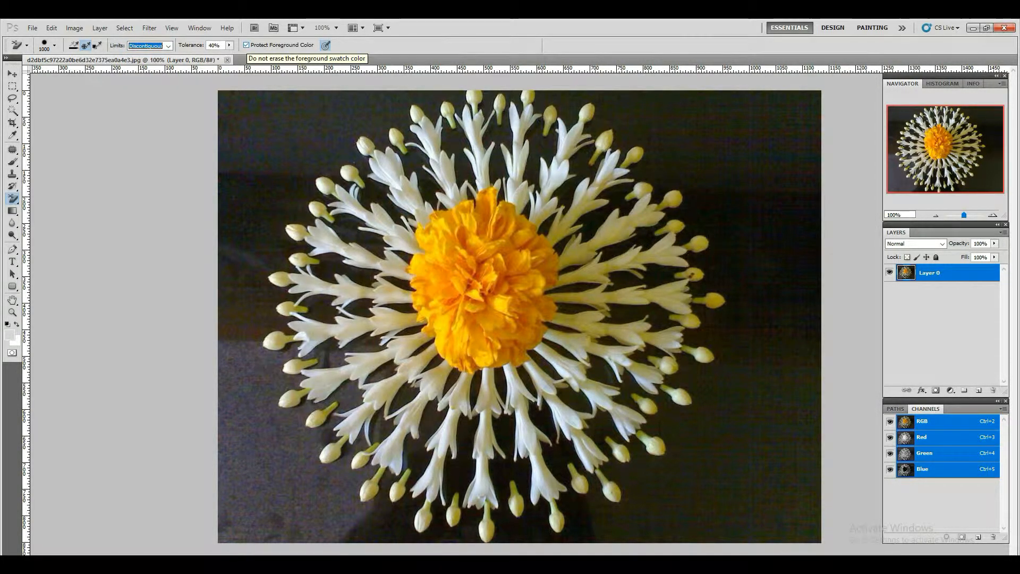
click(246, 45)
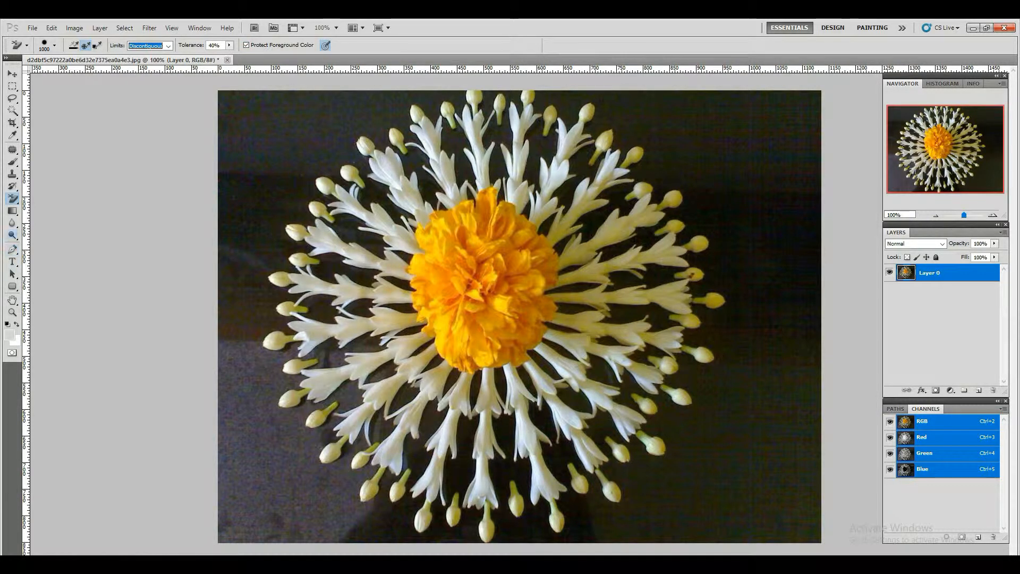
Sample an olive tone from the flower petals as the protected foreground color, with the dark brown as the background color.
click(12, 135)
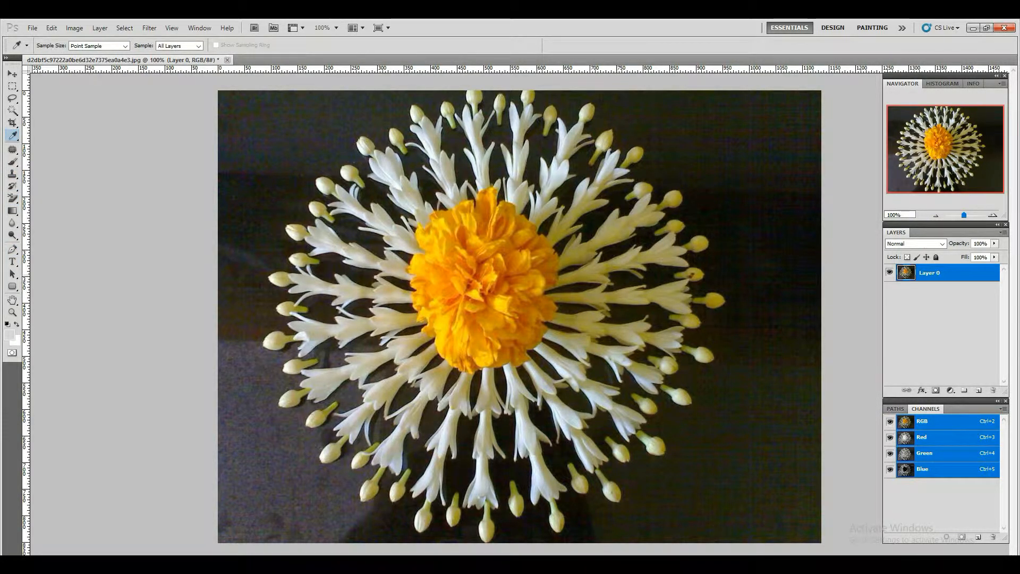
click(612, 230)
key(x)
key(x)
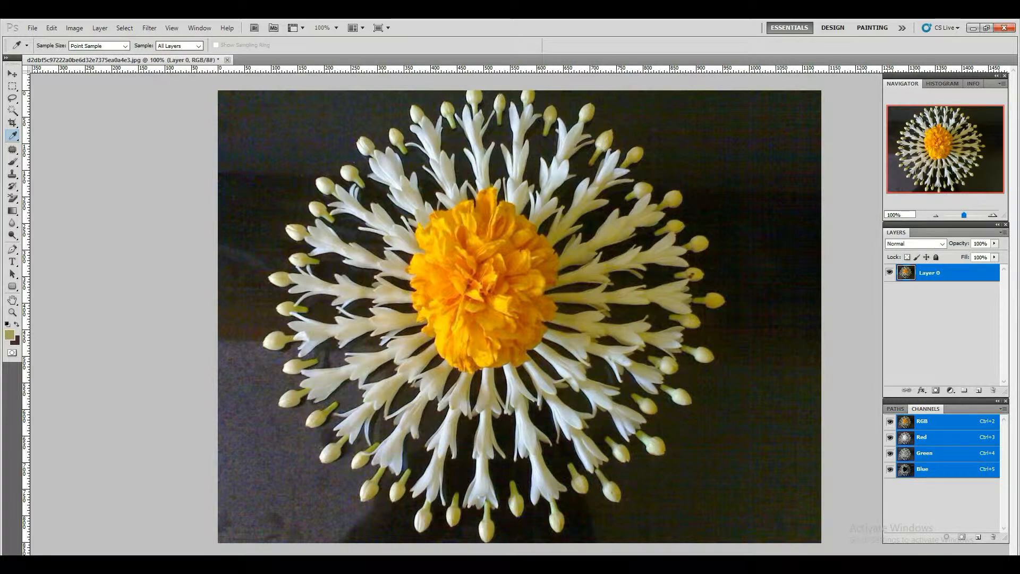
Enlarge the Background Eraser brush to 600 px and erase the dark background around the flower's upper-left part.
key(e)
key(e)
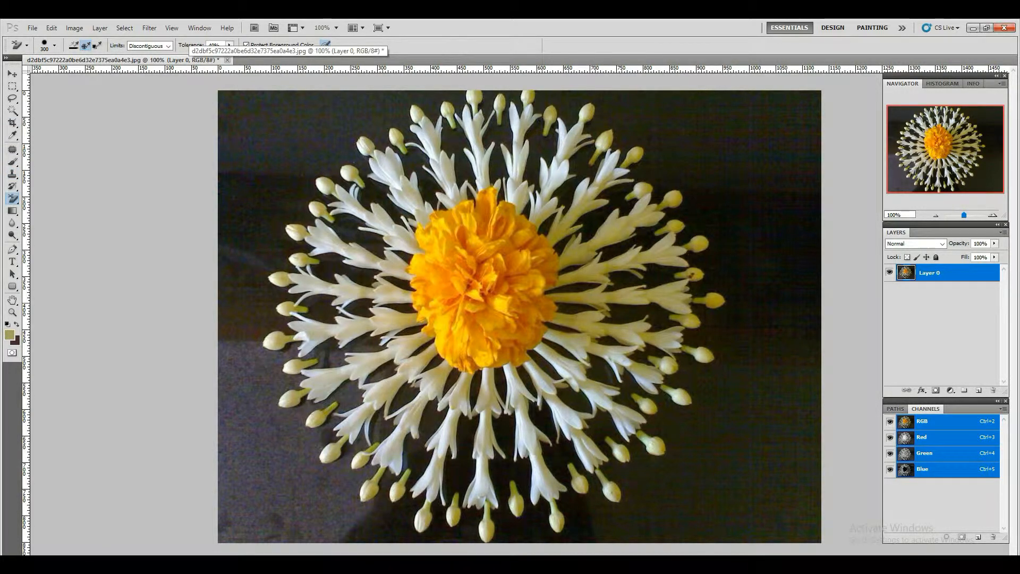
key(bracketright)
key(bracketright)
key(bracketright)
key(bracketright)
drag(276, 260, 284, 248)
click(450, 118)
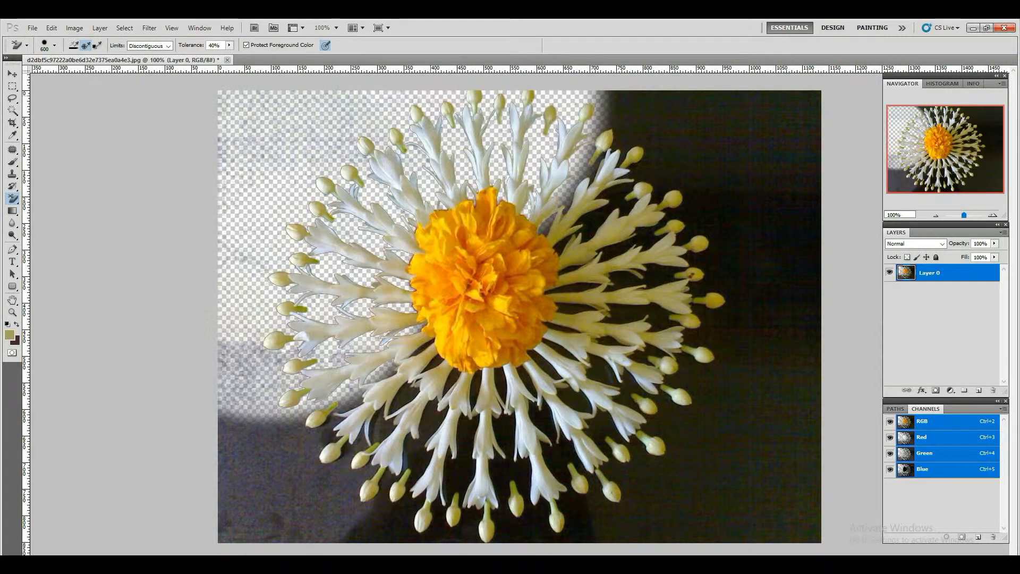
Erase the dark background around the flower's right side and lower half.
click(642, 128)
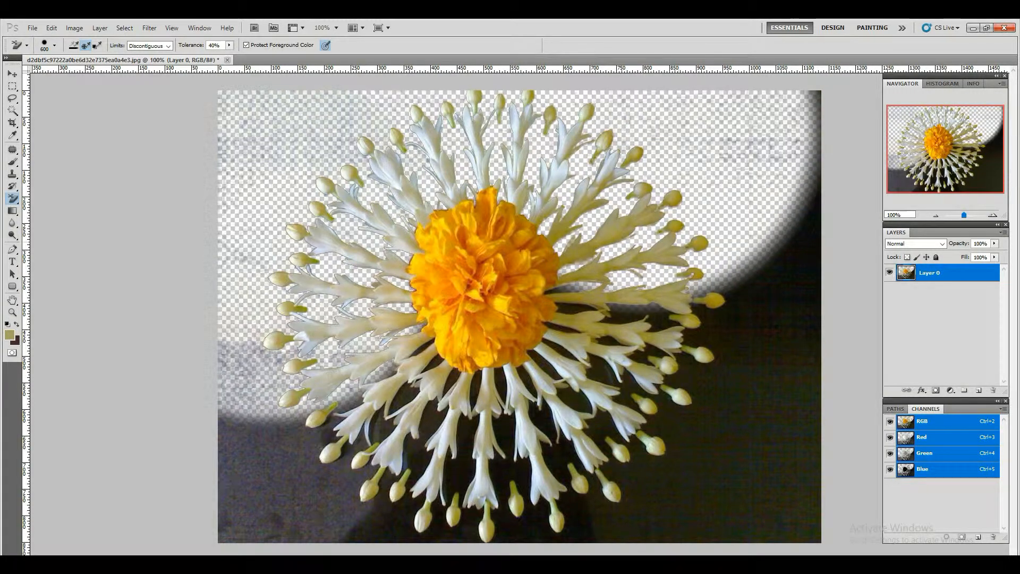
click(737, 322)
mouse_move(737, 322)
mouse_down()
mouse_move(683, 397)
mouse_move(539, 355)
mouse_up()
mouse_move(284, 265)
mouse_down()
mouse_move(374, 401)
mouse_move(656, 446)
mouse_move(704, 433)
mouse_up()
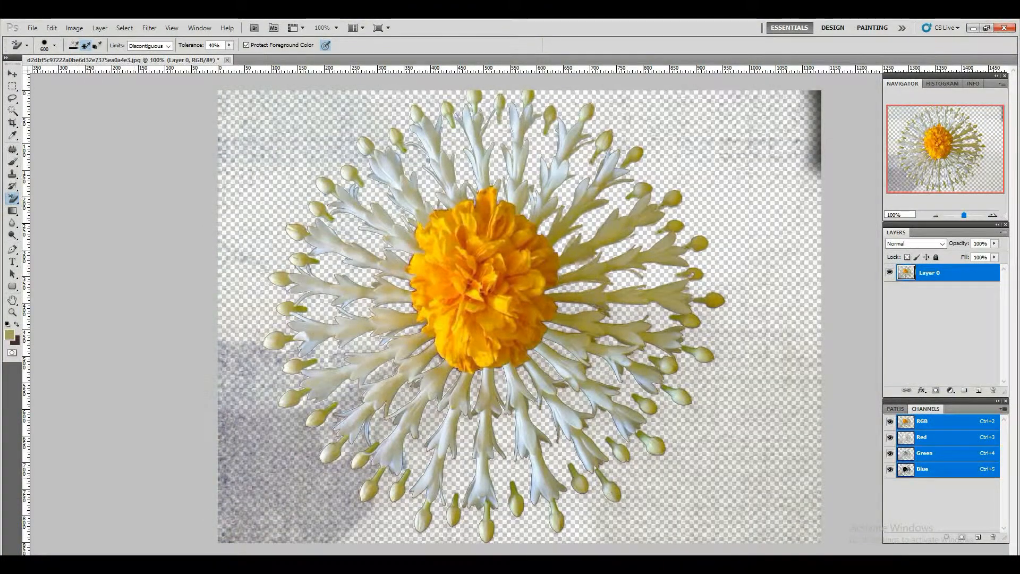
Erase the grey residue in the image's lower-left corner, undoing the first stroke and repeating it with a smaller dab.
mouse_move(259, 427)
mouse_down()
mouse_move(227, 244)
mouse_move(479, 77)
mouse_up()
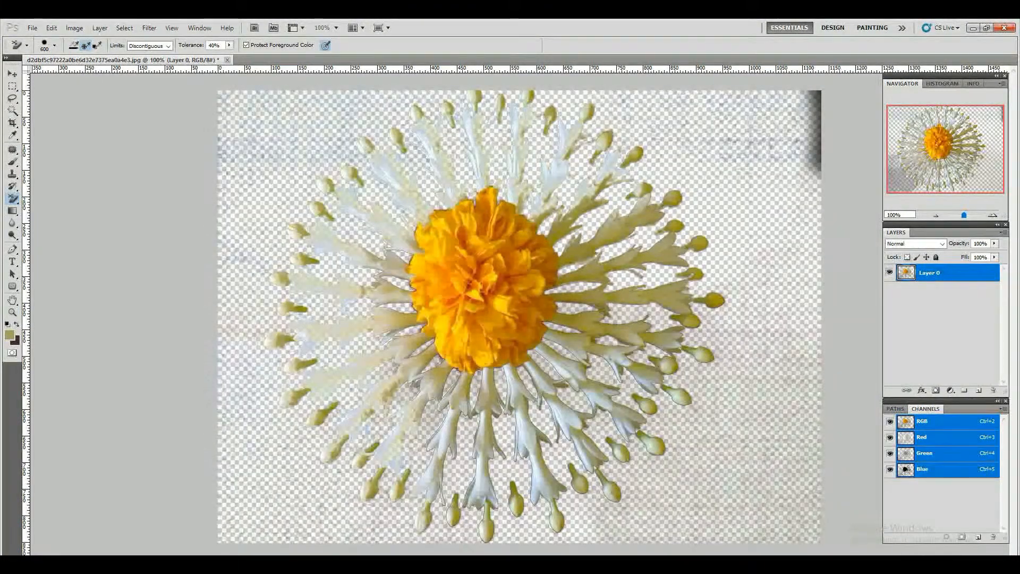
key(ctrl+z)
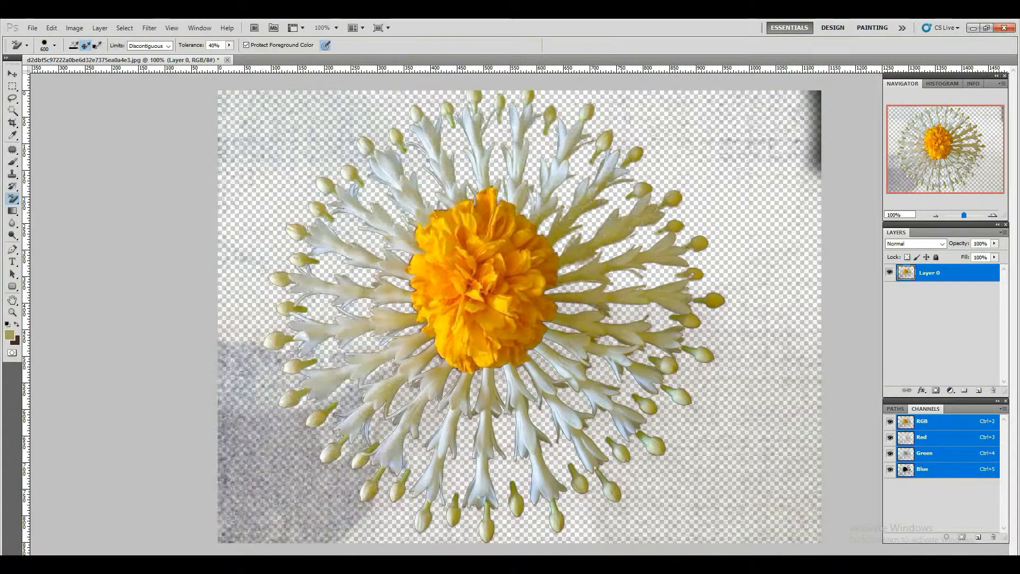
click(259, 475)
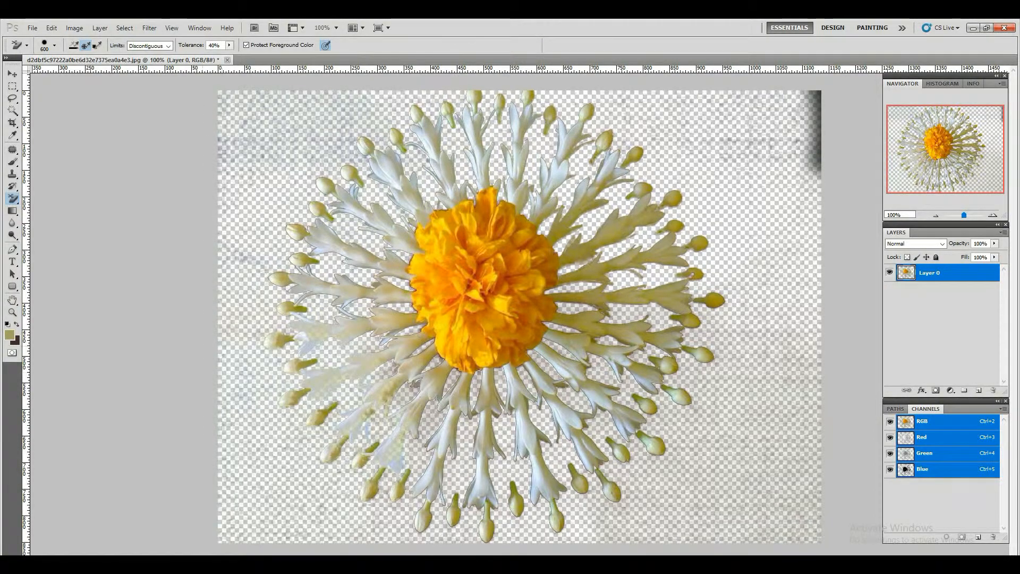
Reduce the eraser brush to 400 px and clear the residue left in the image's upper-left and upper-right corners.
key(bracketleft)
key(bracketleft)
click(256, 113)
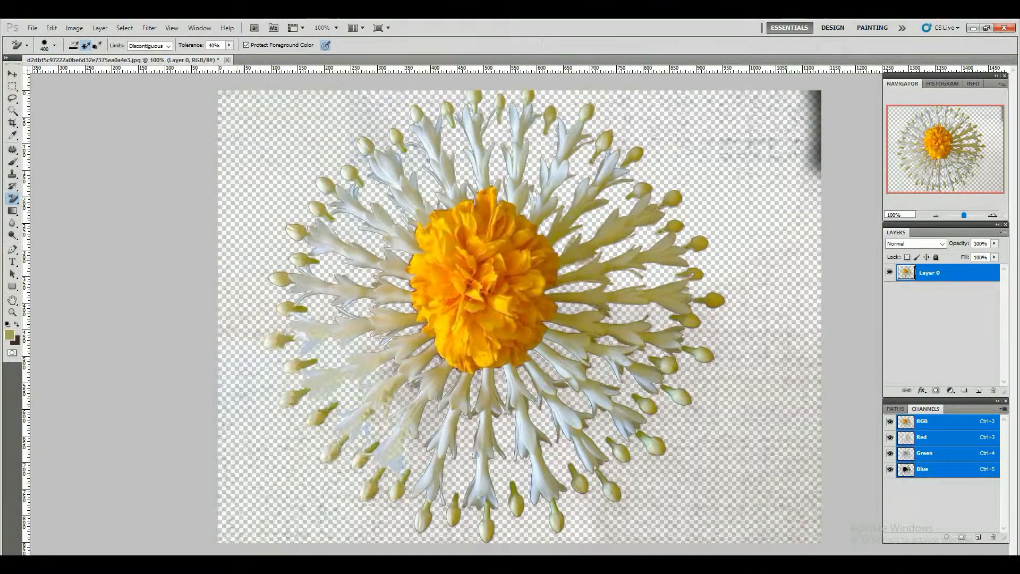
click(818, 118)
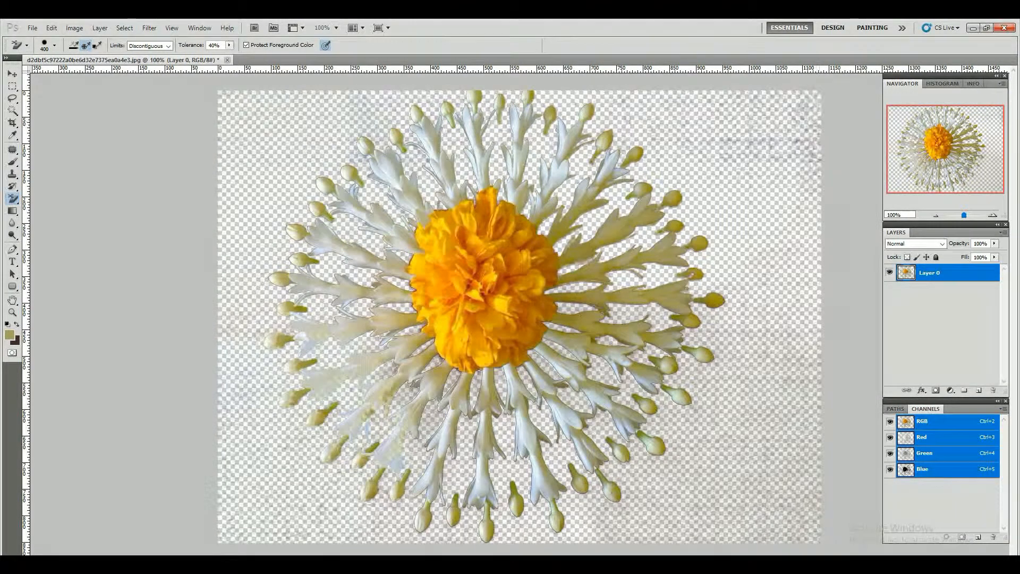
click(803, 140)
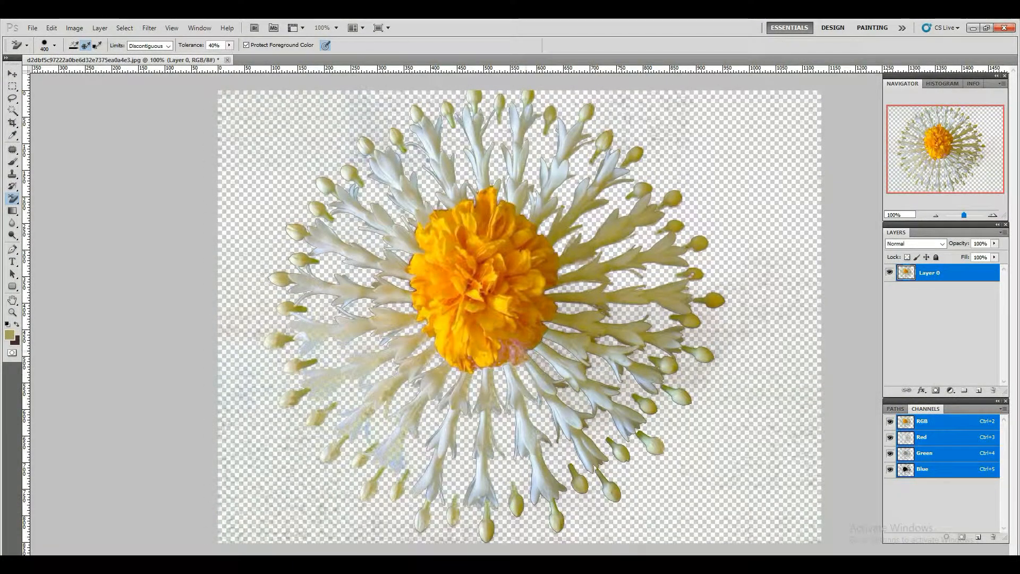
key(ctrl+minus)
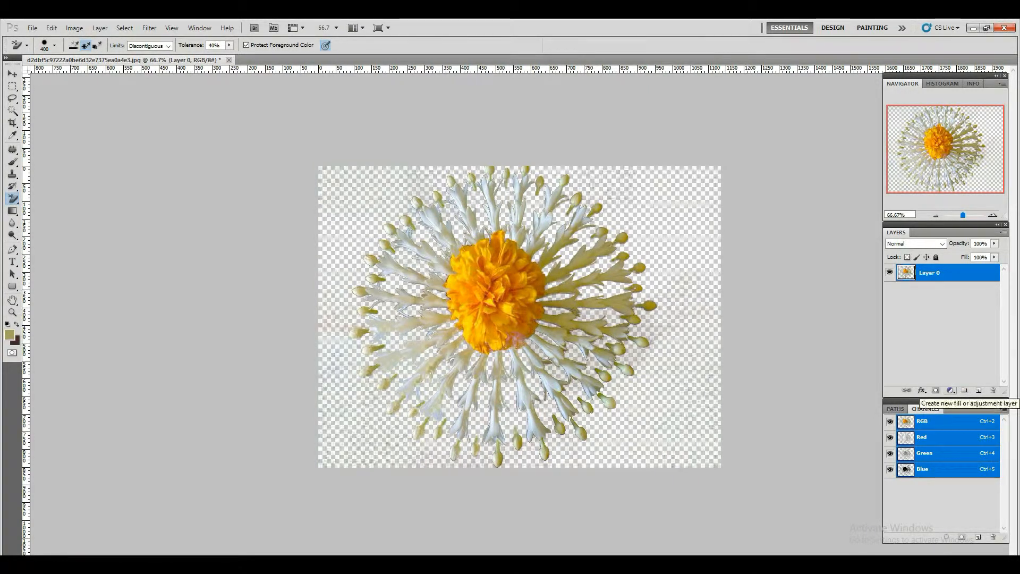
scroll(575, 218, up, 2)
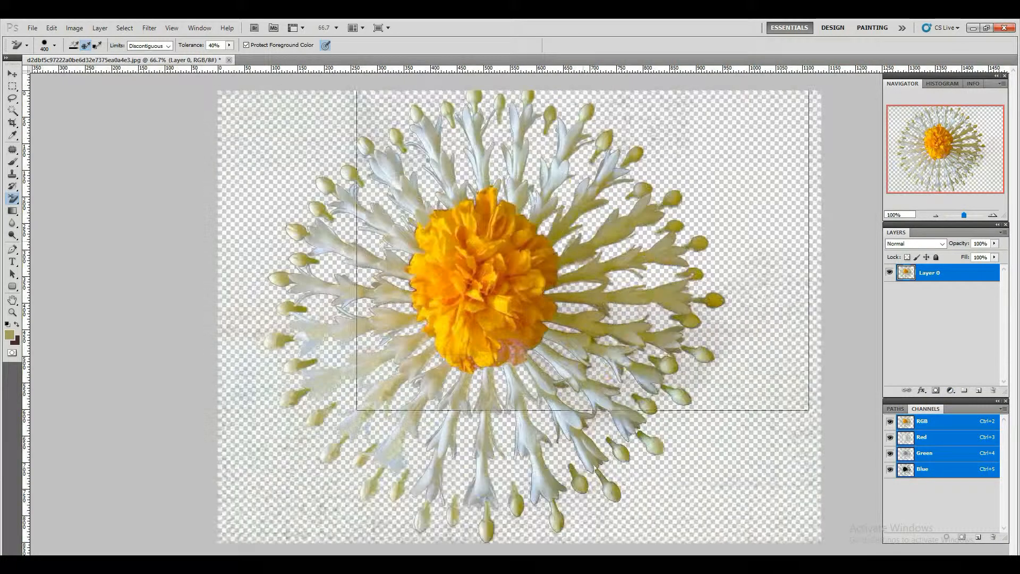
scroll(553, 285, down, 2)
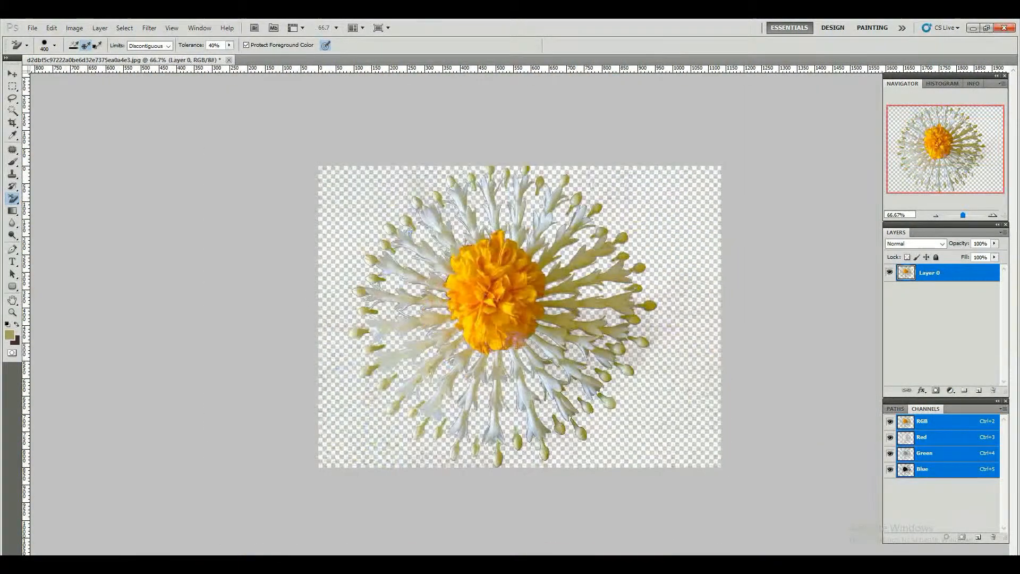
drag(930, 273, 929, 367)
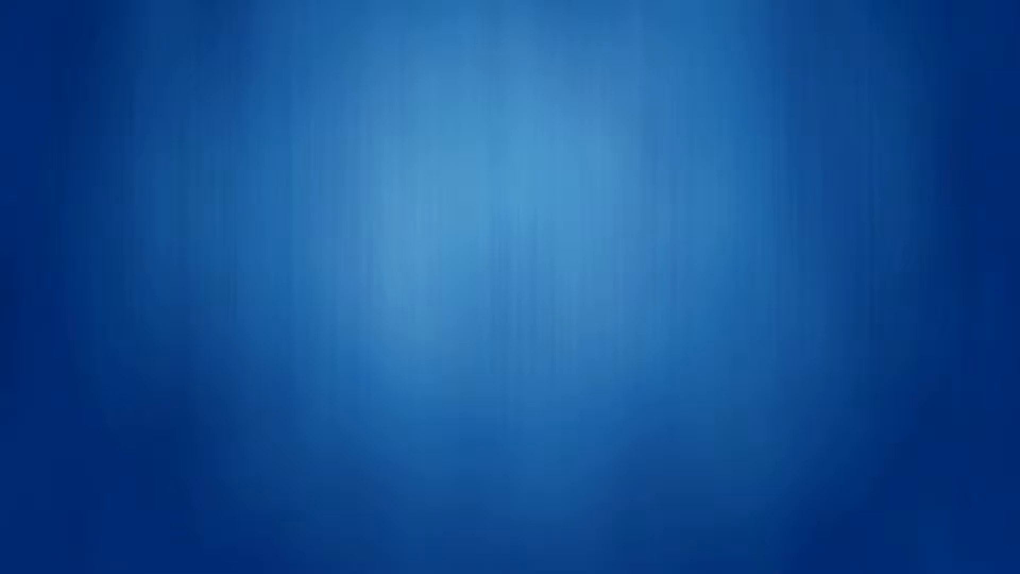